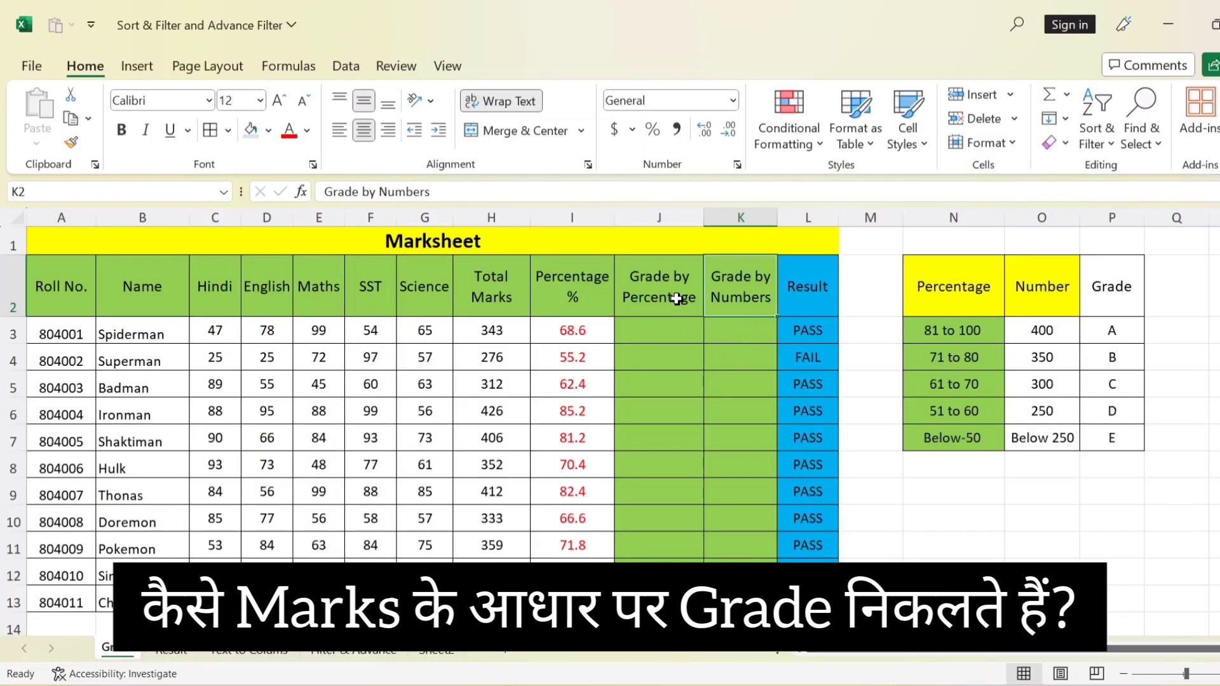
- Examine the marksheet's Total Marks and Percentage % columns and the empty Grade by Percentage column
click(677, 299)
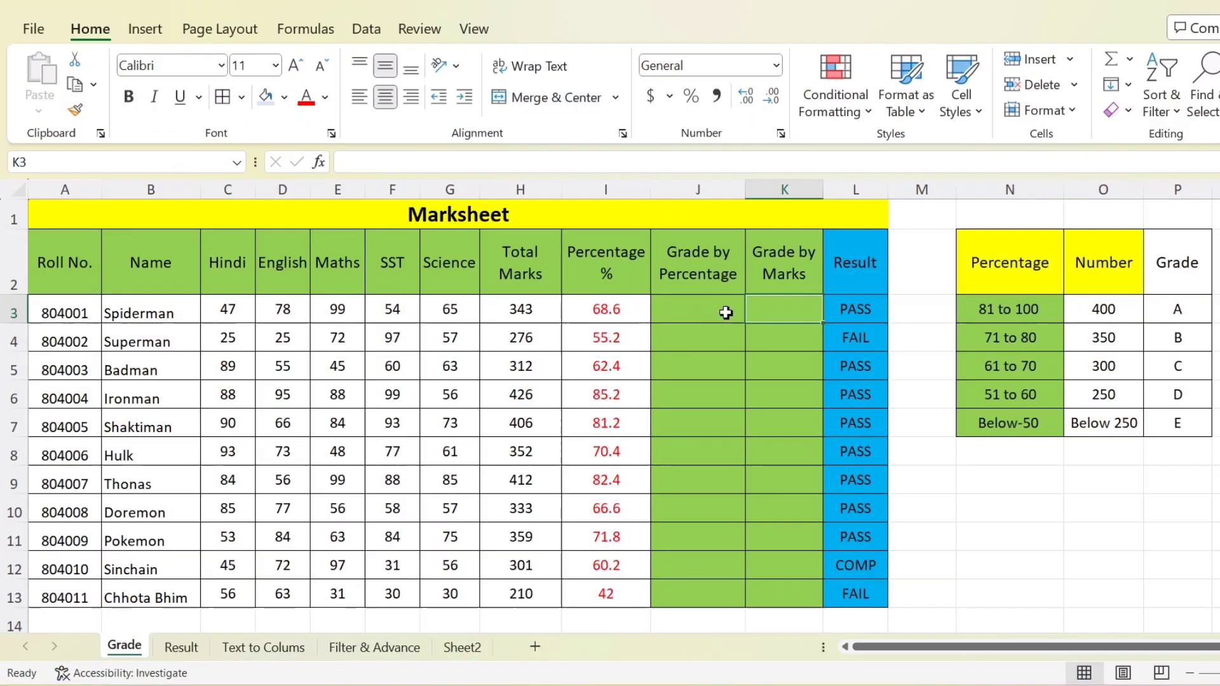
click(716, 308)
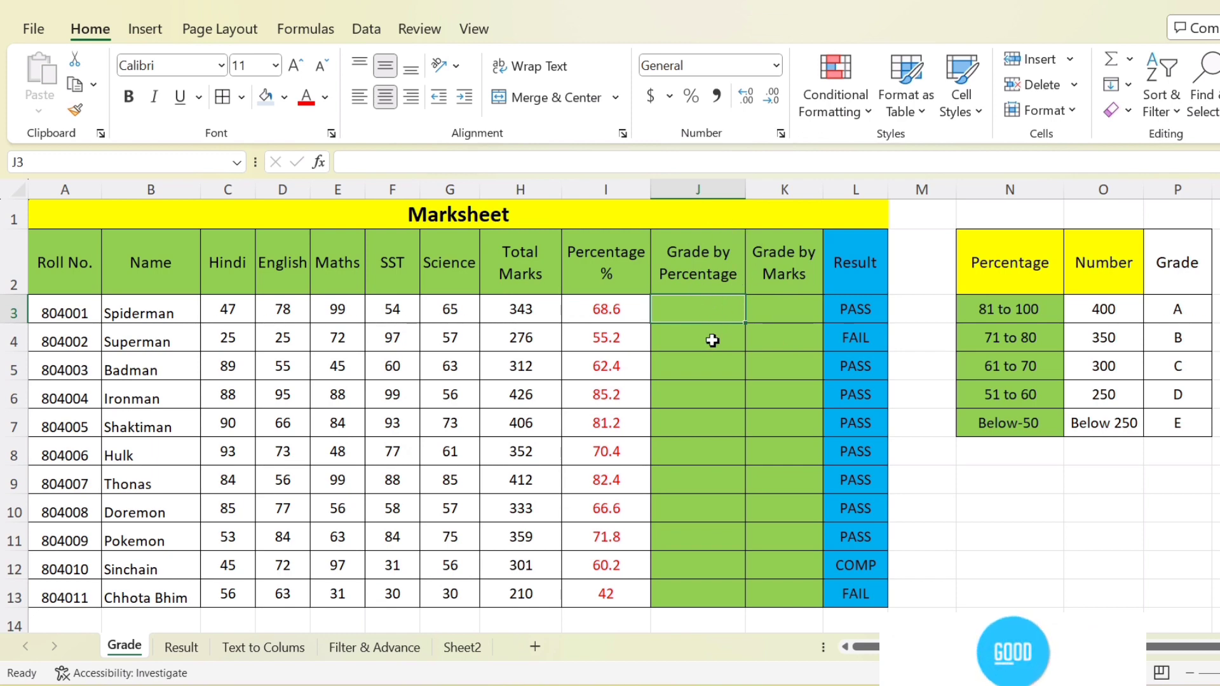
click(525, 309)
drag(590, 315, 629, 595)
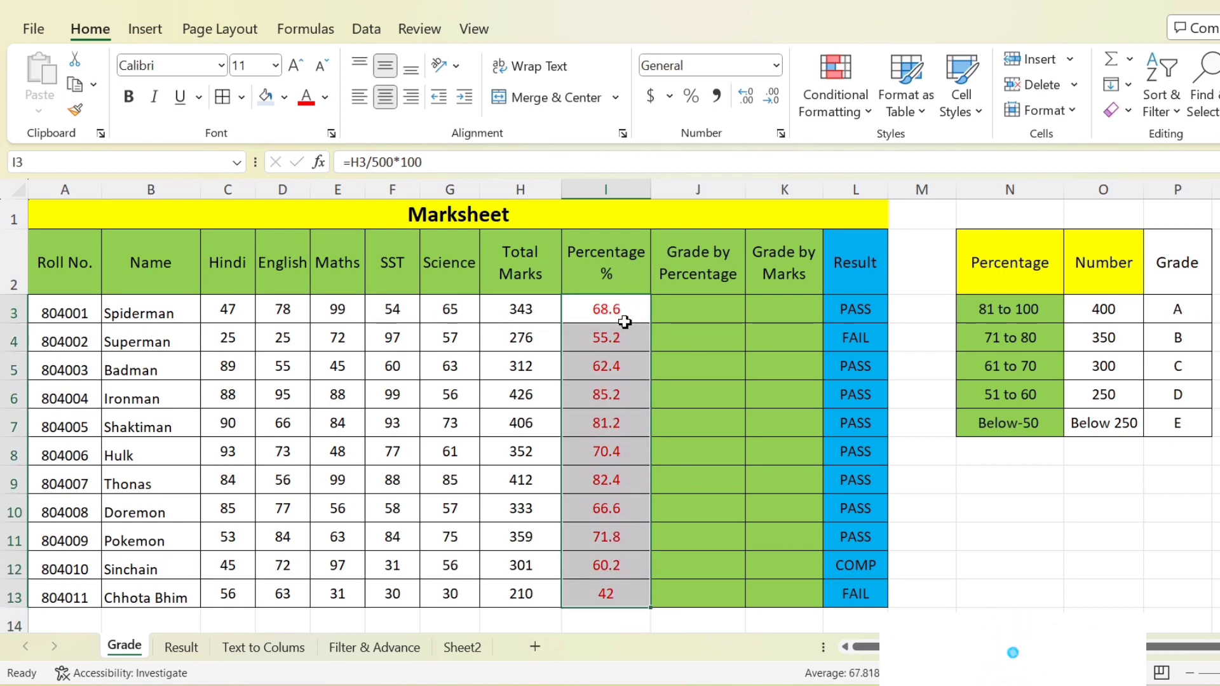
drag(628, 315, 631, 582)
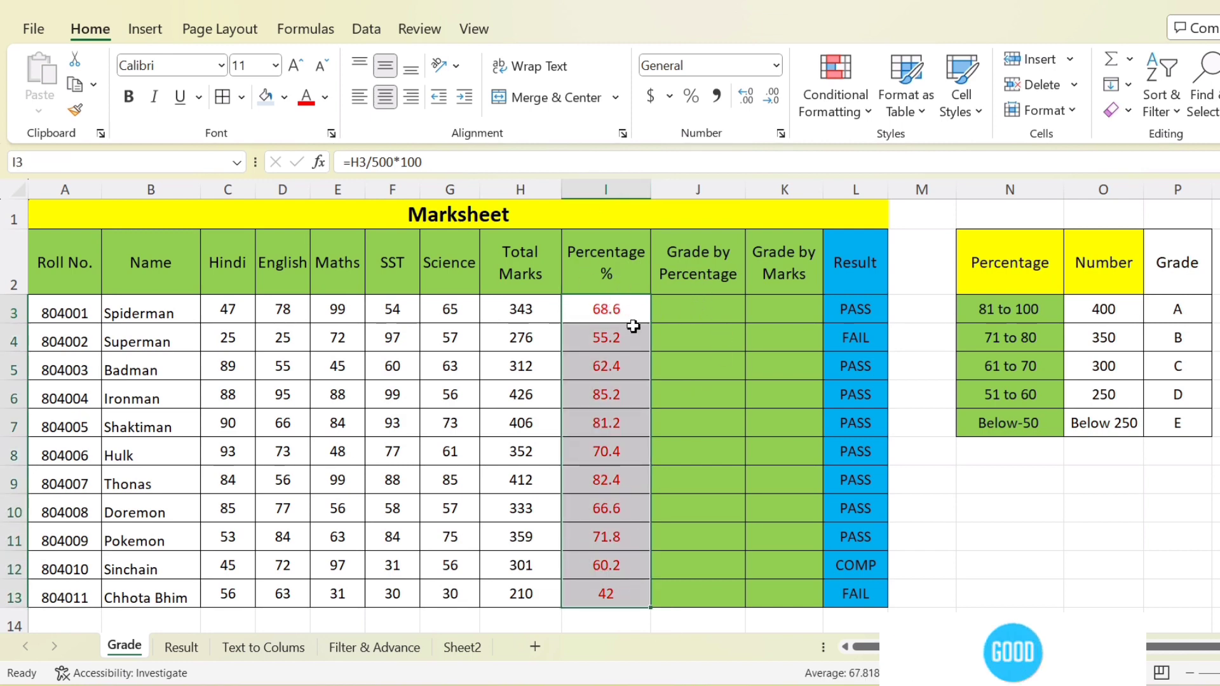
click(687, 314)
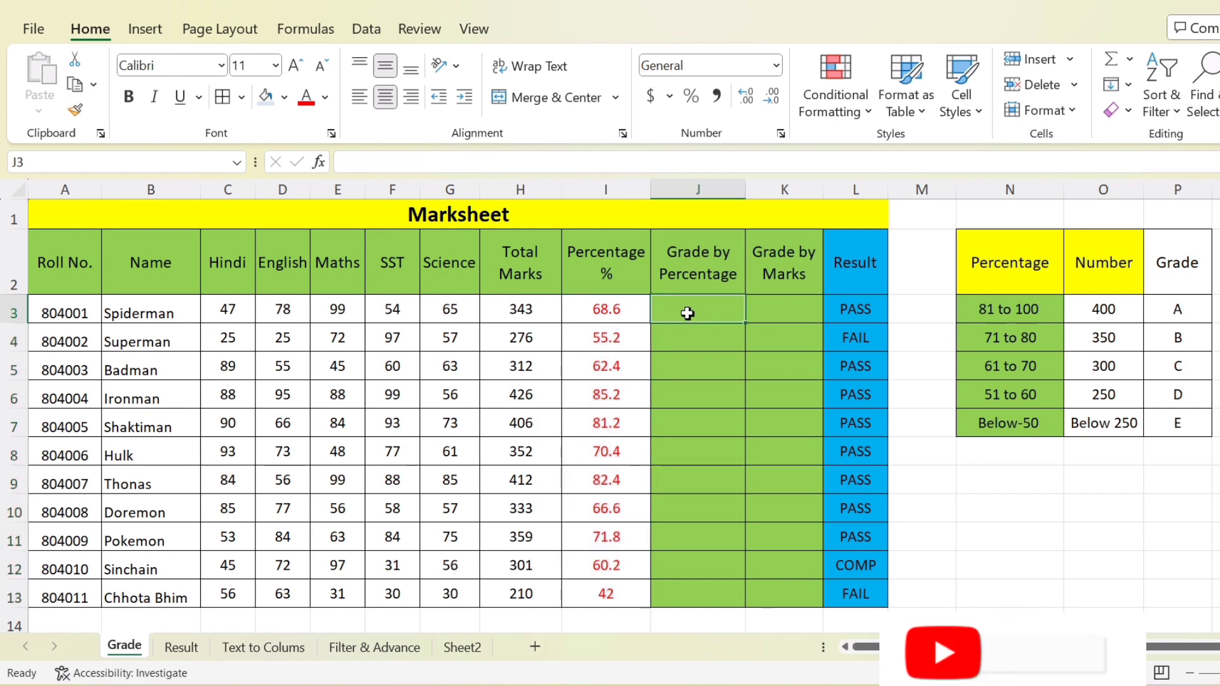
click(600, 311)
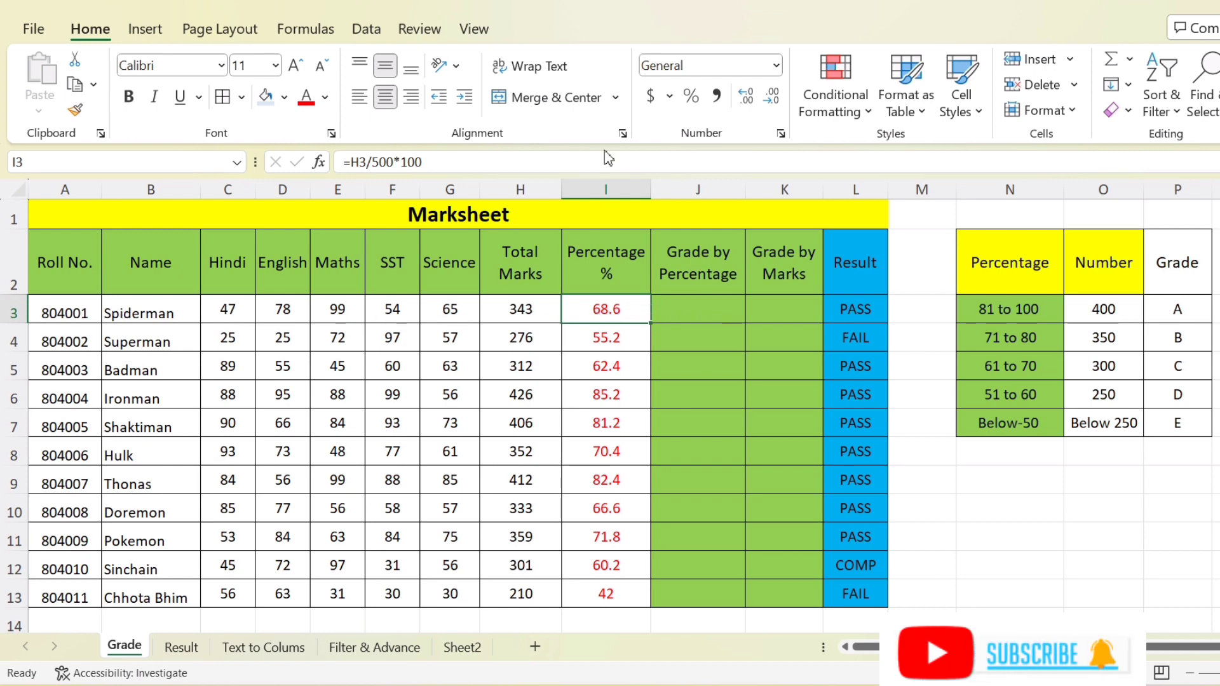
click(608, 189)
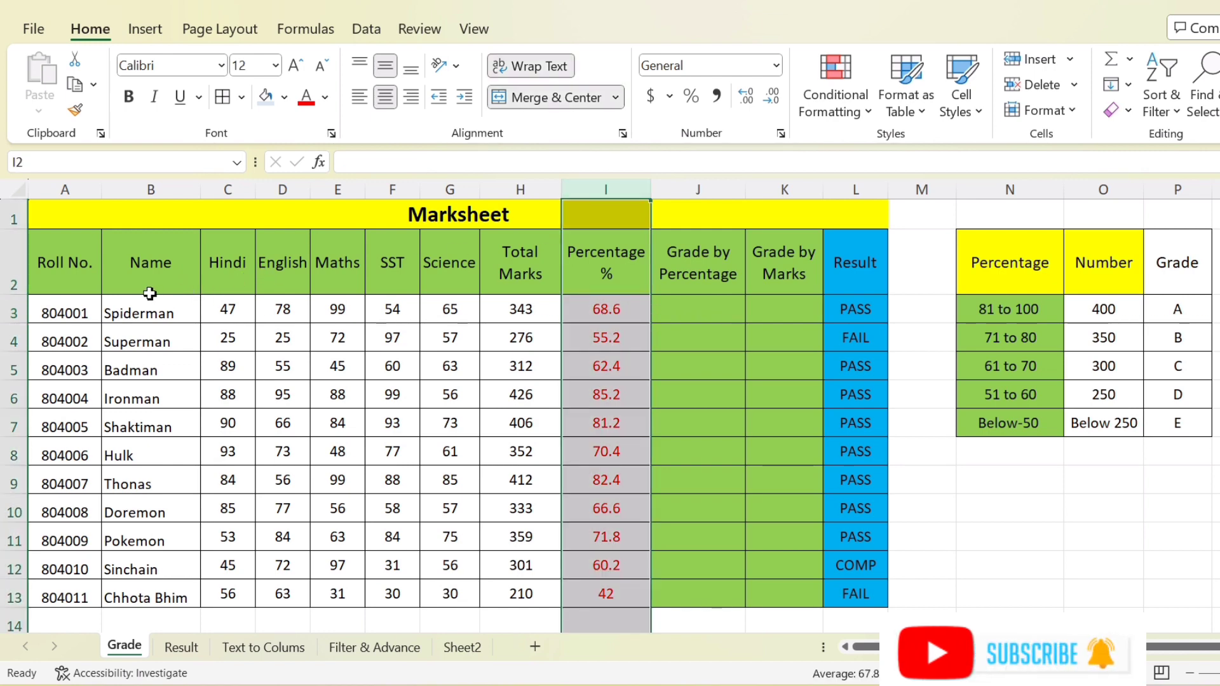
click(13, 313)
- Start an IF formula in cell J3 under Grade by Percentage with the logical test I3>80
click(680, 317)
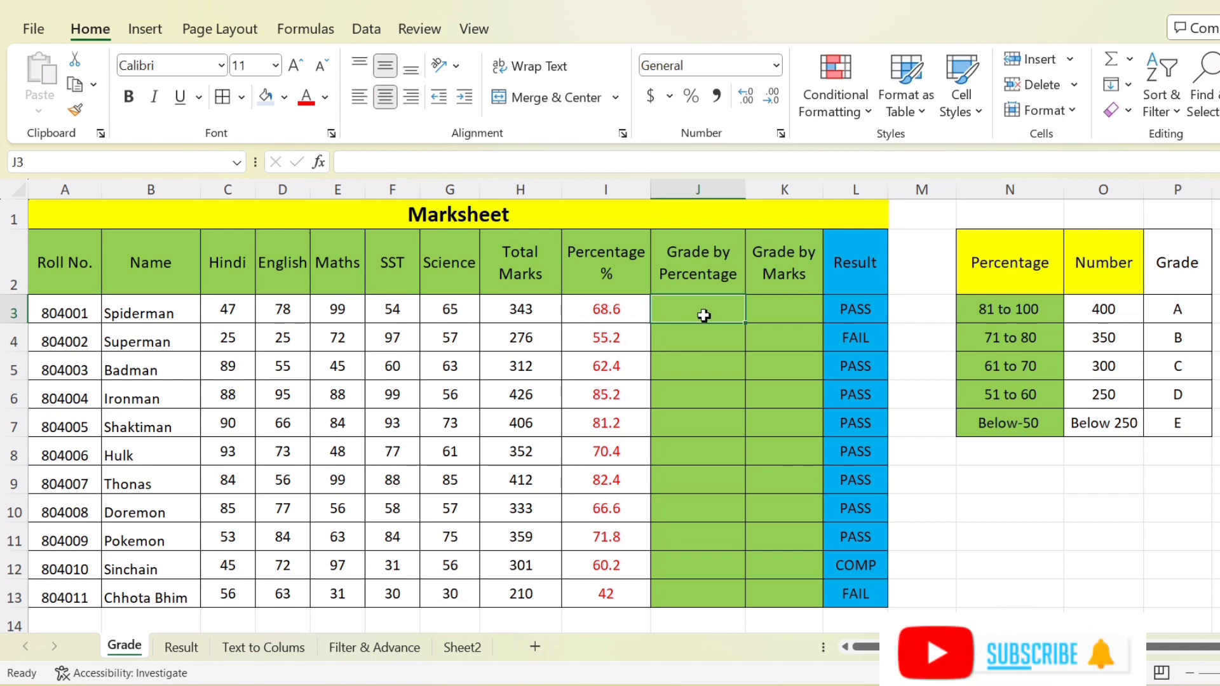
text(=)
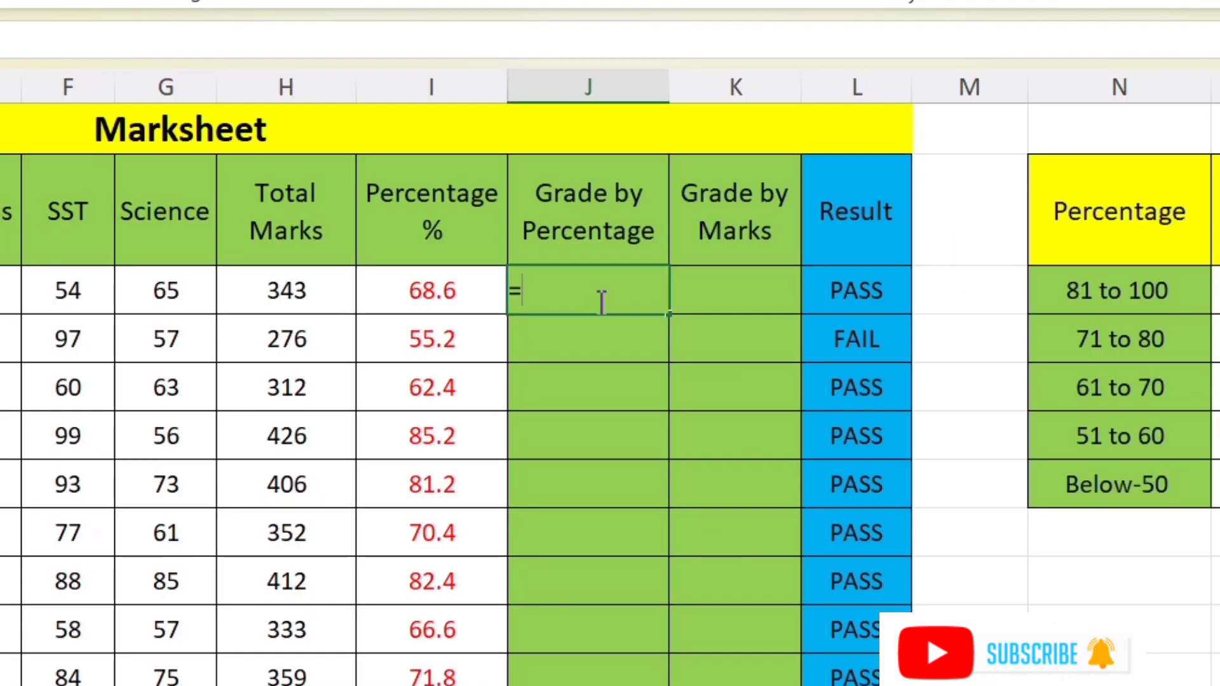
text(if)
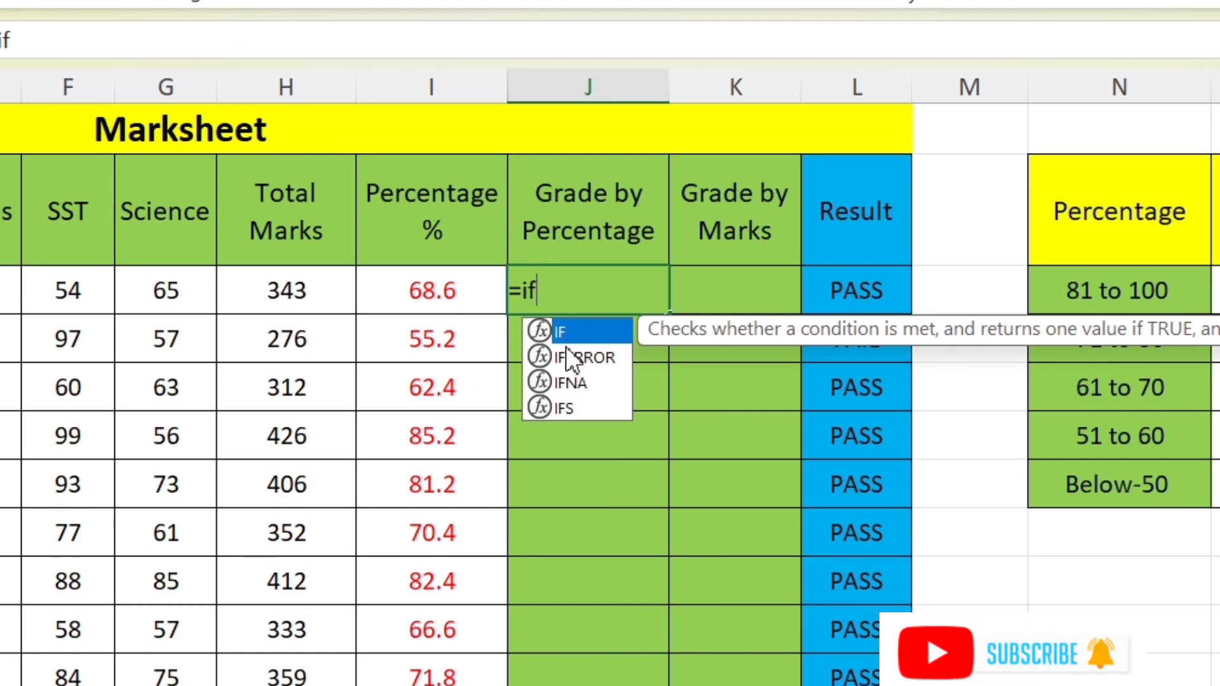
double_click(570, 332)
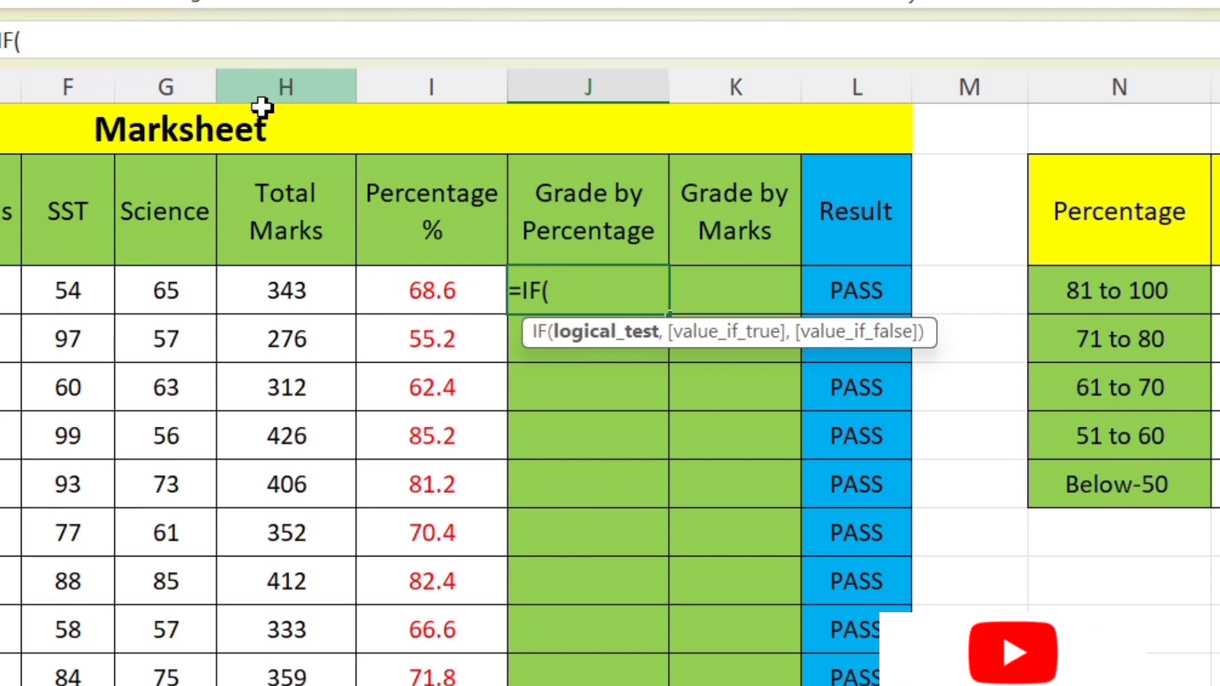
click(438, 287)
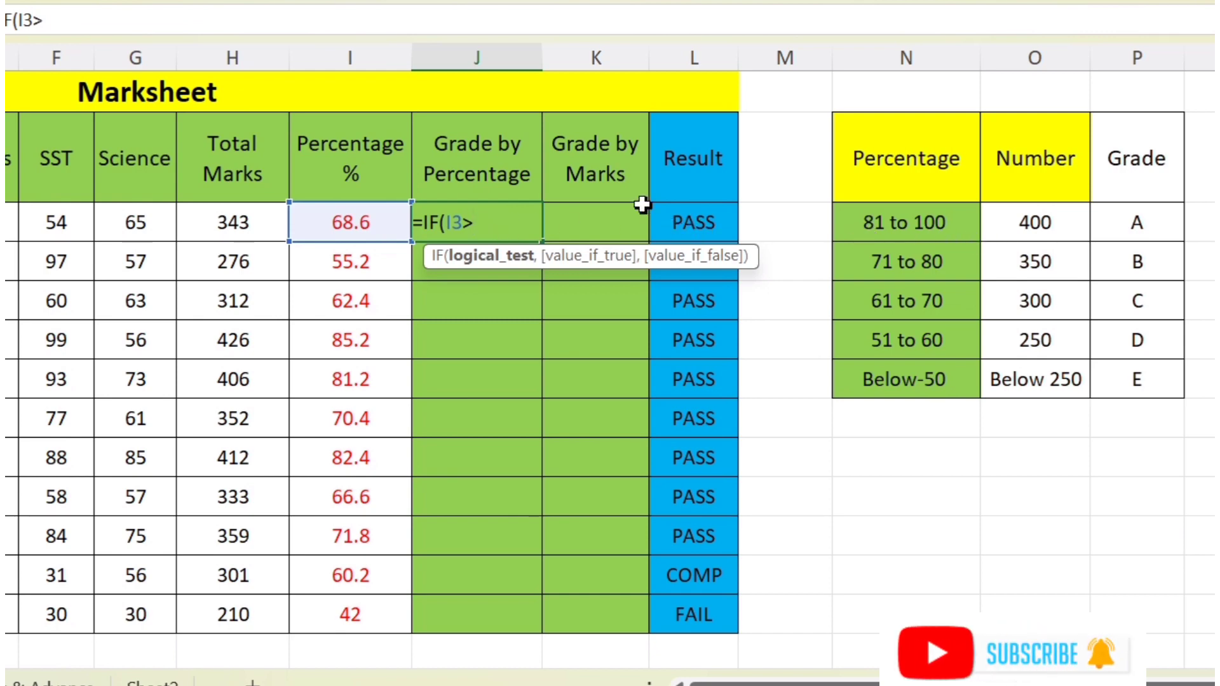
text(0)
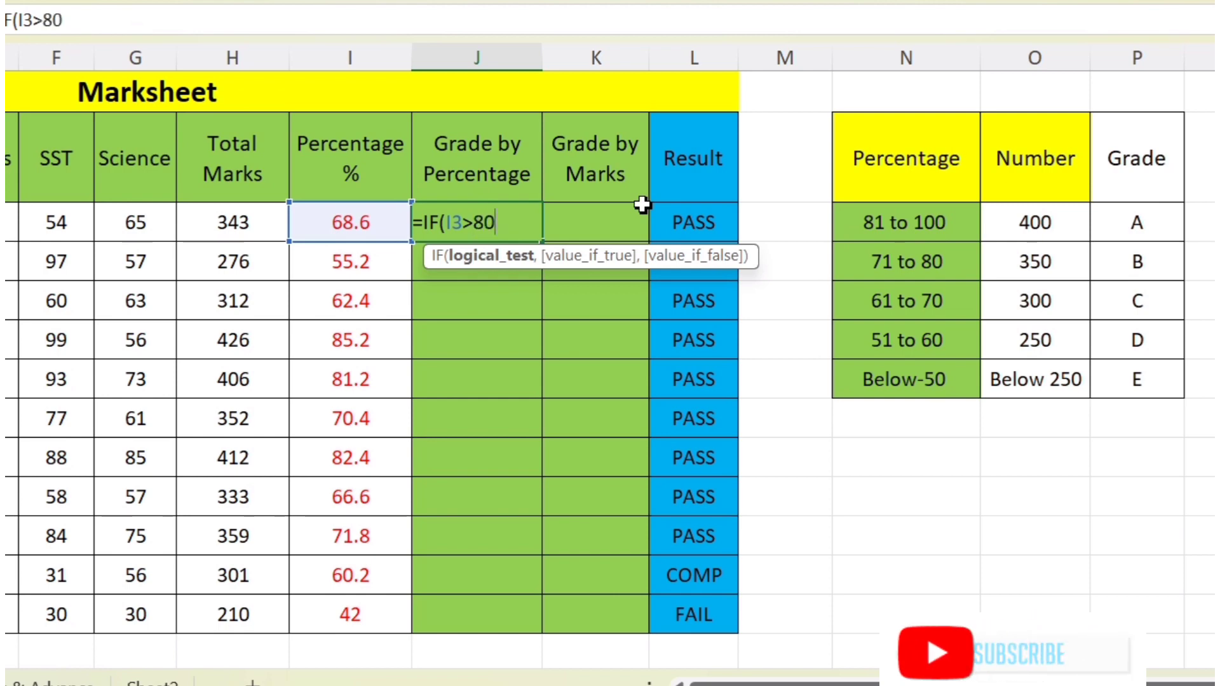
- Give the J3 formula's first IF the value-if-true "A" and continue to its value-if-false argument
text(,)
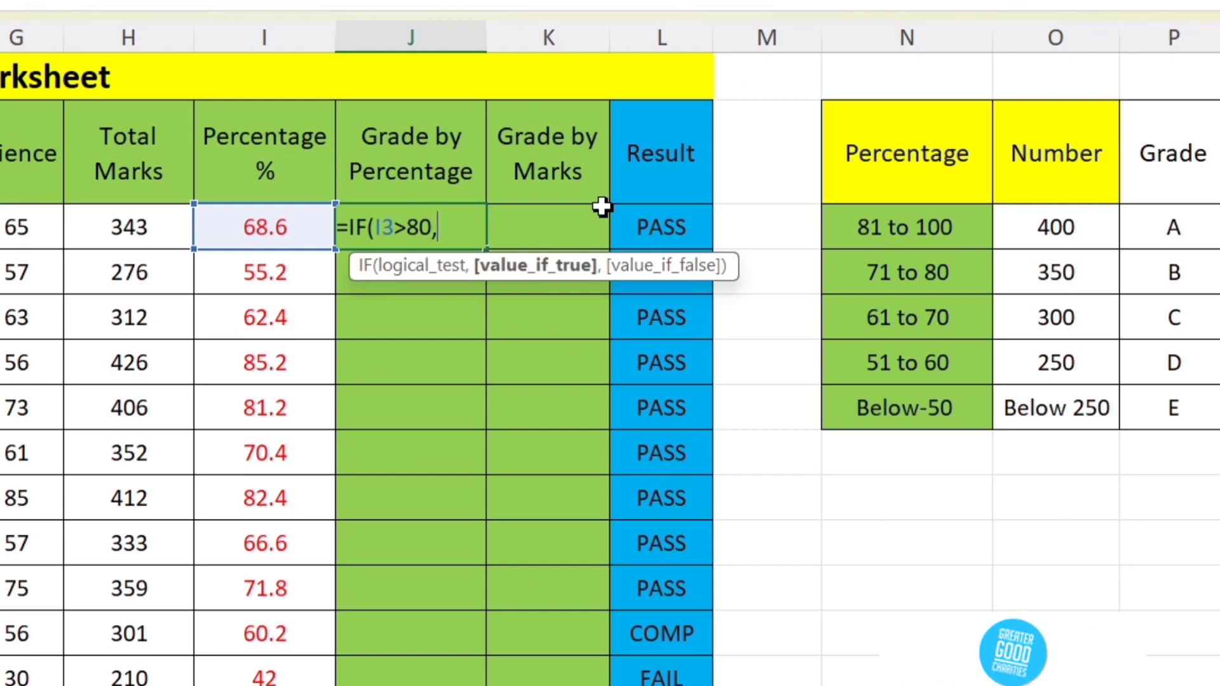
text(")
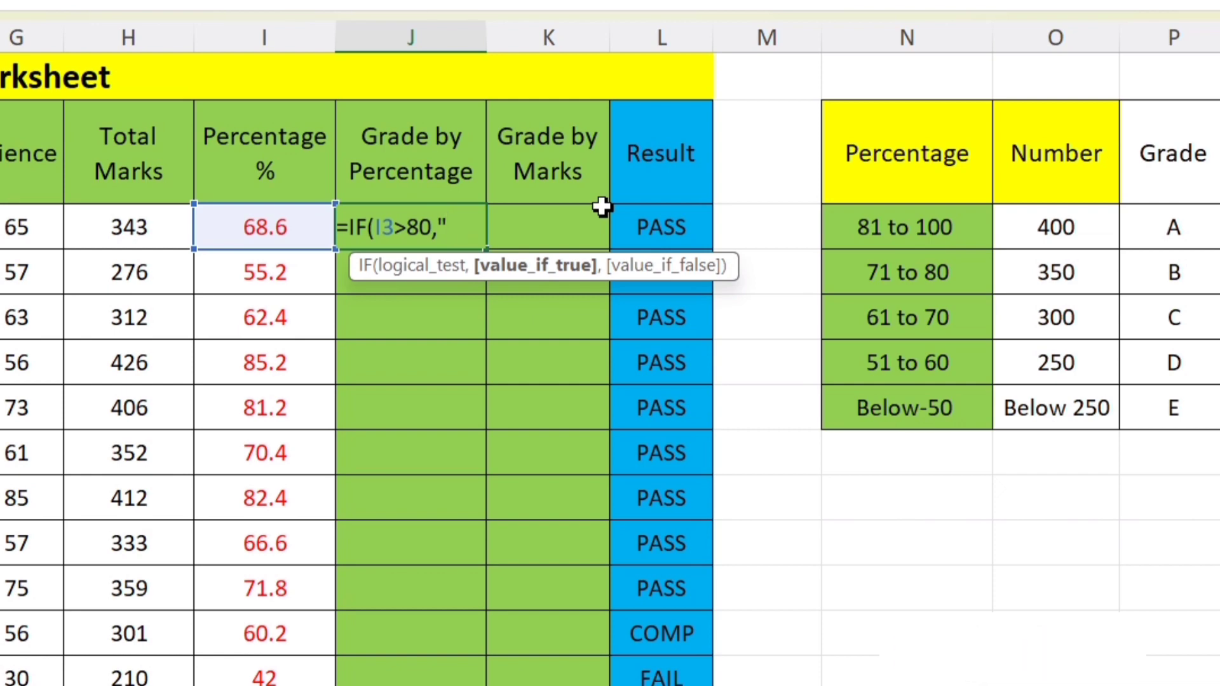
text(A)
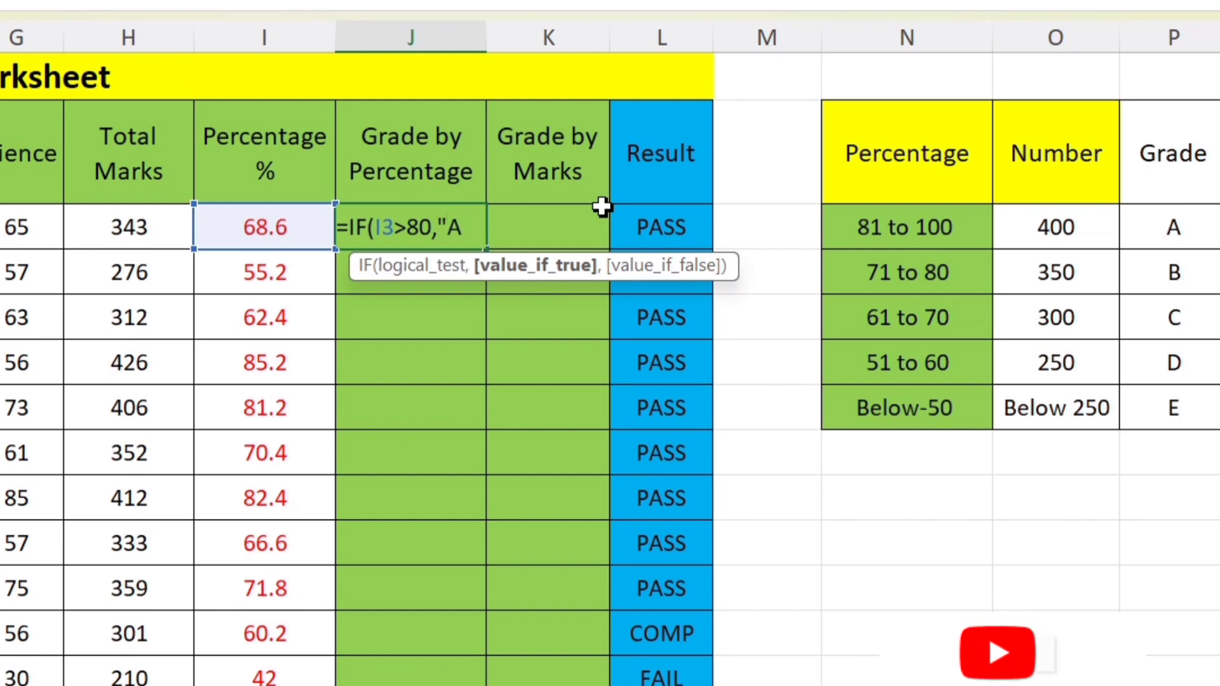
text(")
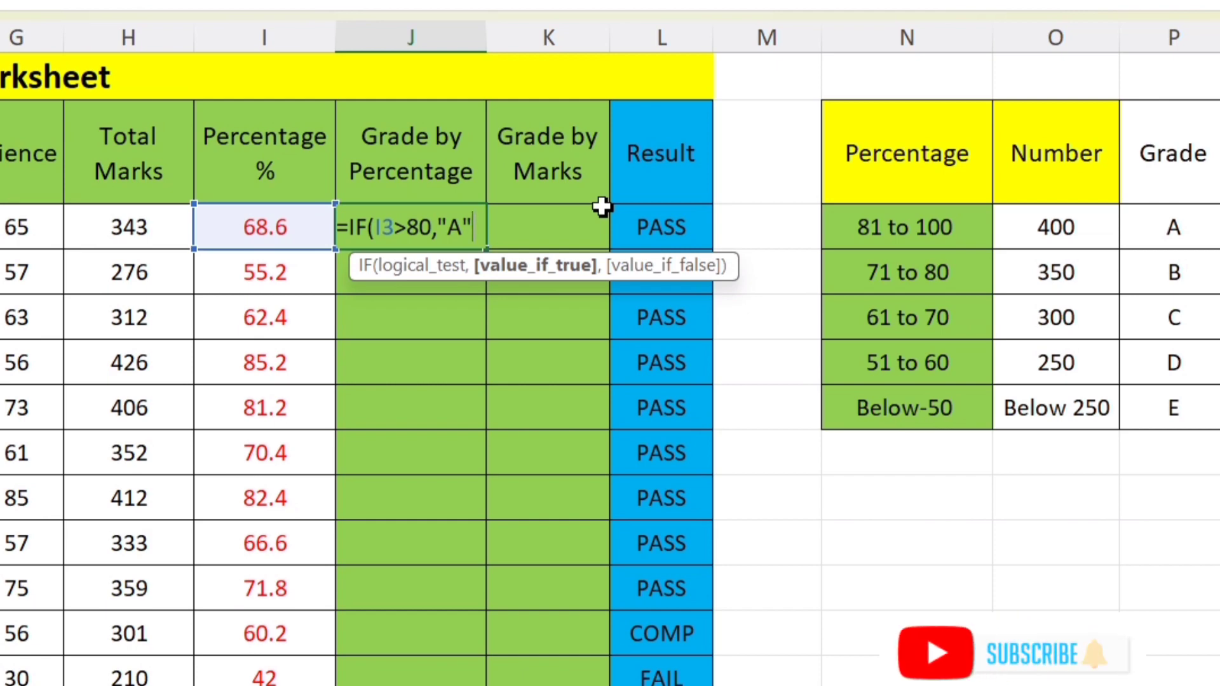
text(,)
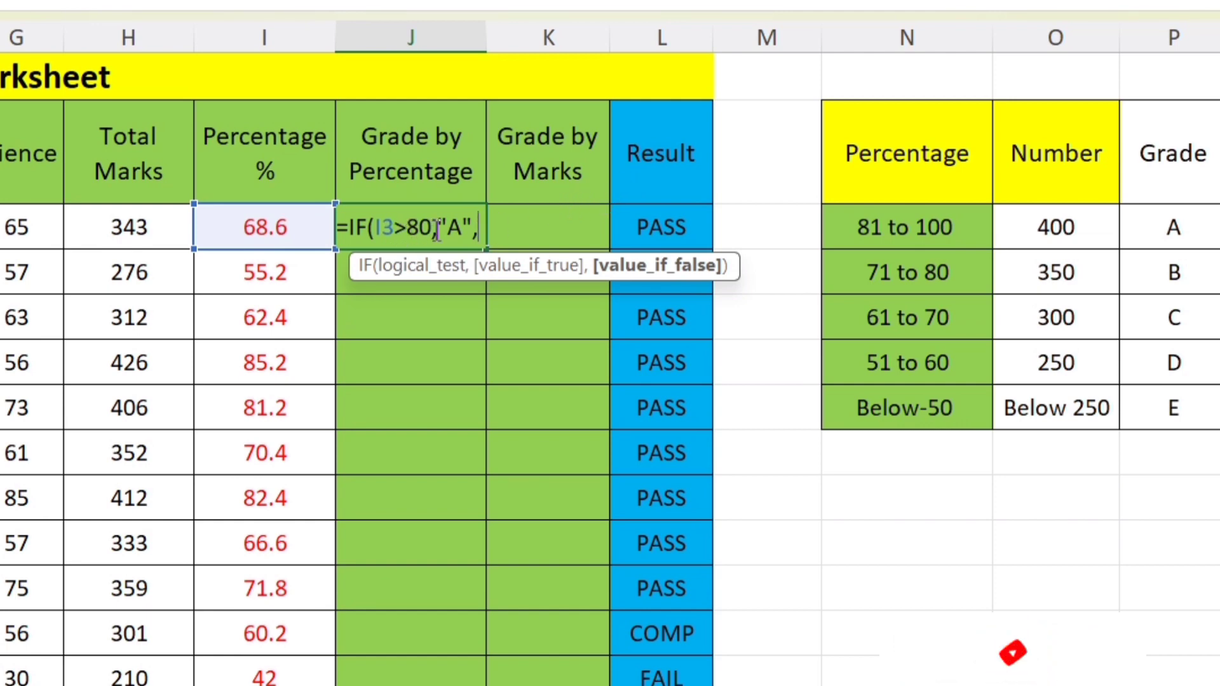
key(BackSpace)
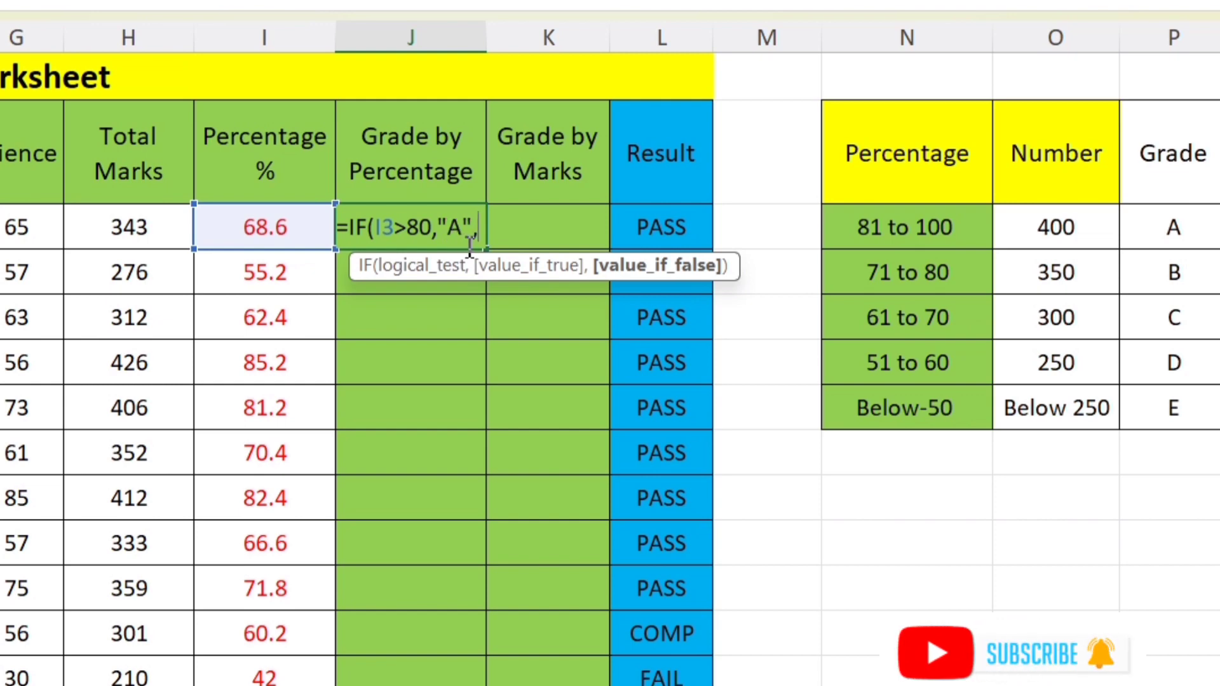
- Nest a second IF in the J3 formula that tests I3>70 and returns "B", continuing to its value-if-false argument
text(if)
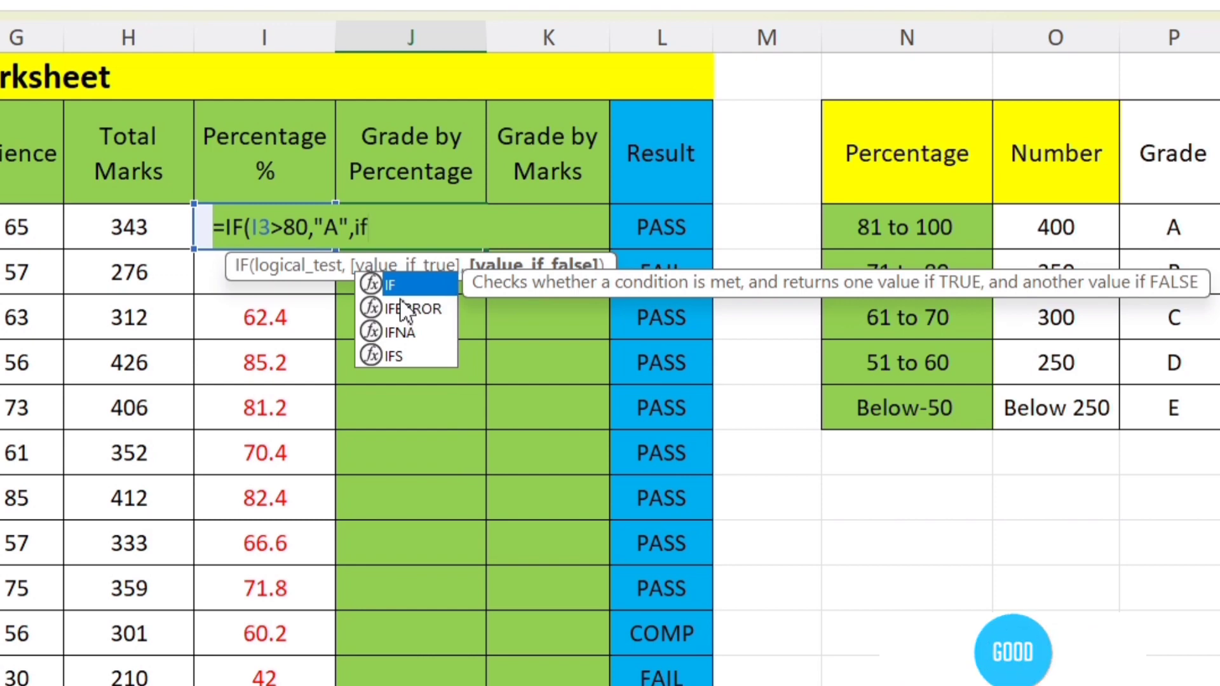
double_click(404, 292)
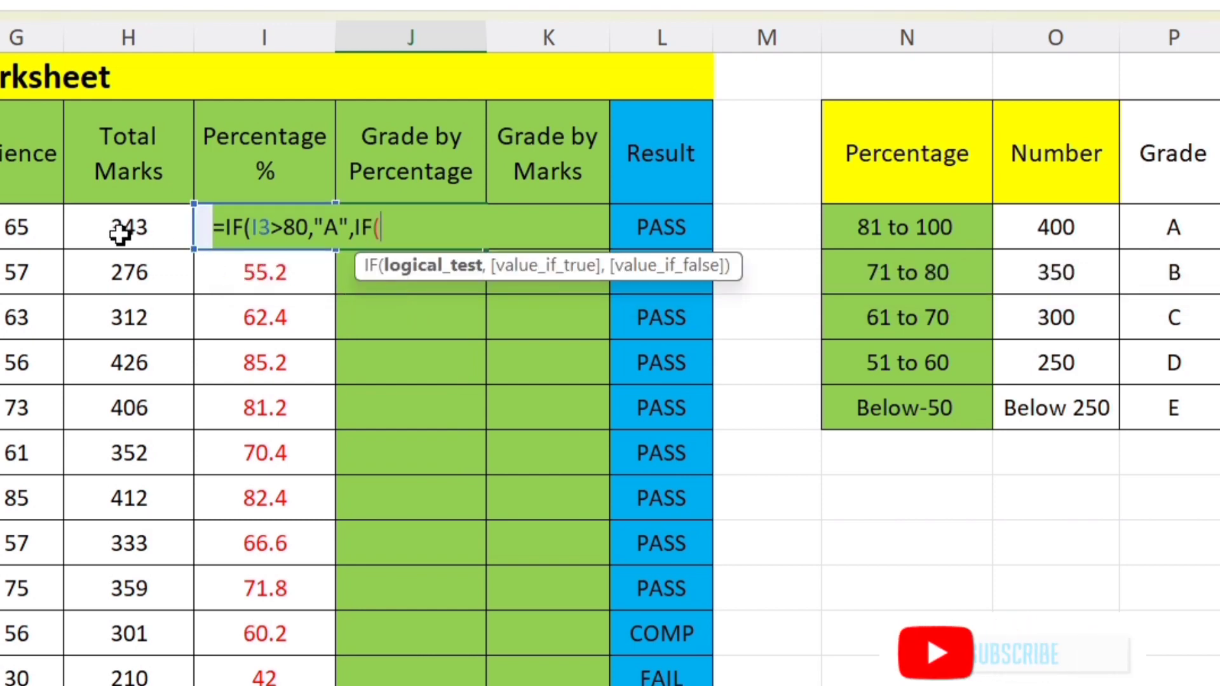
click(260, 271)
key(Up)
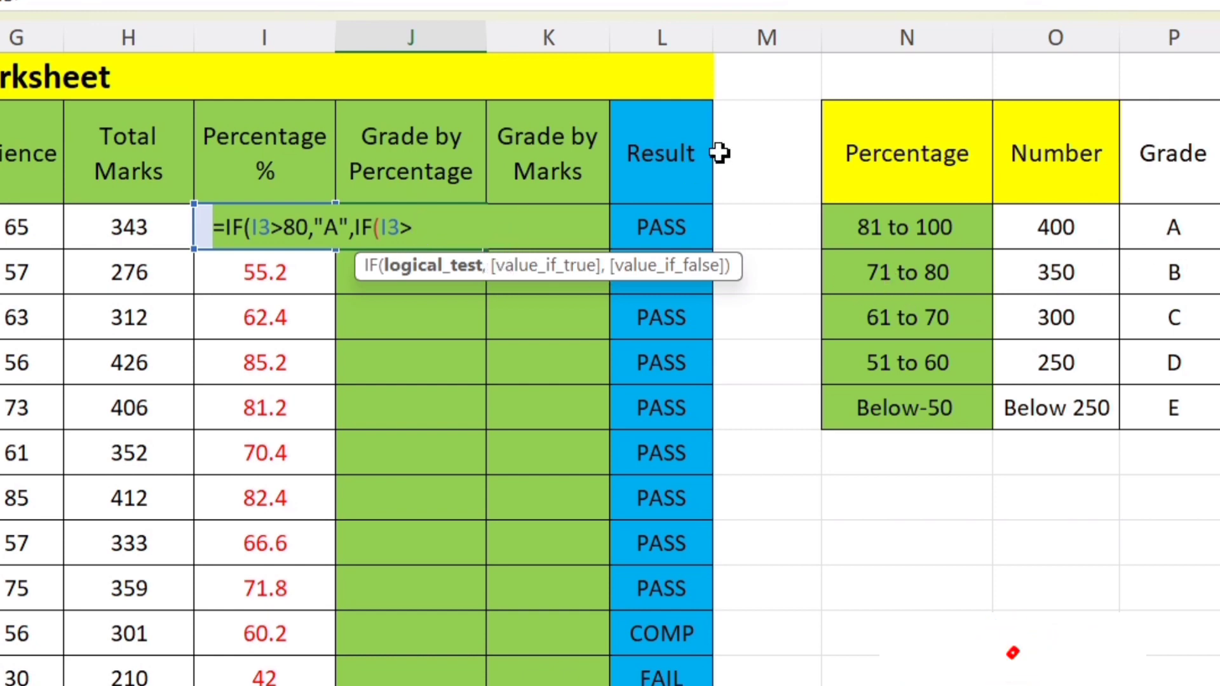
text(70)
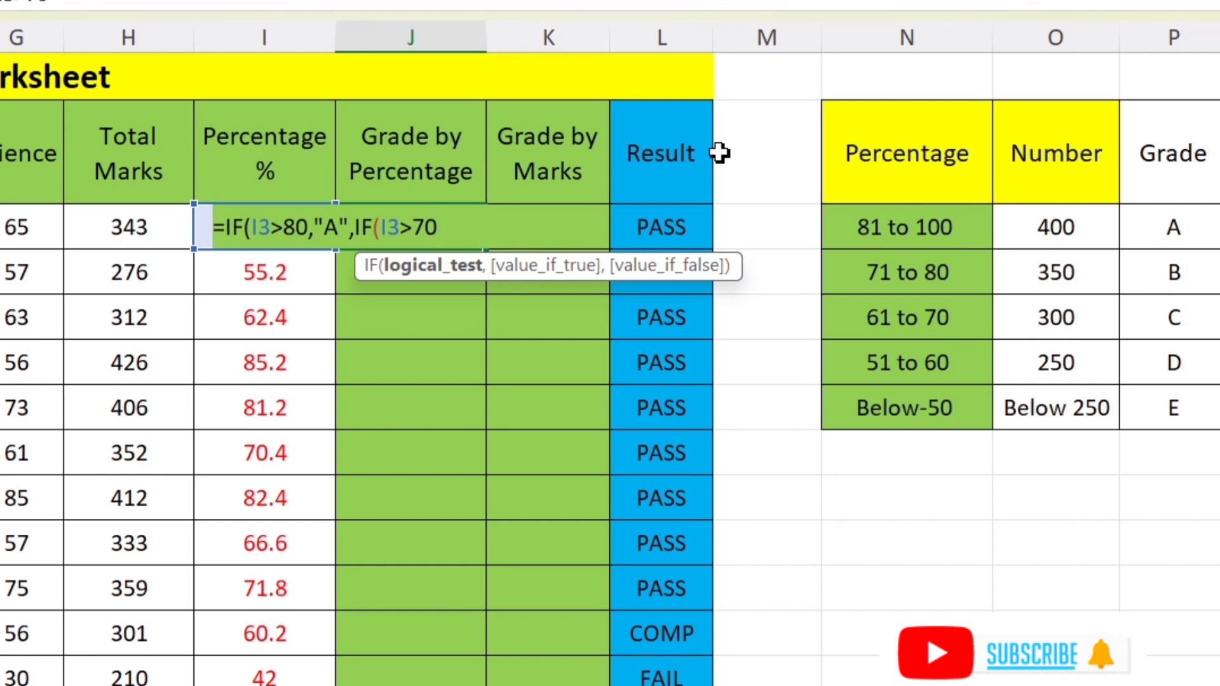
text(,)
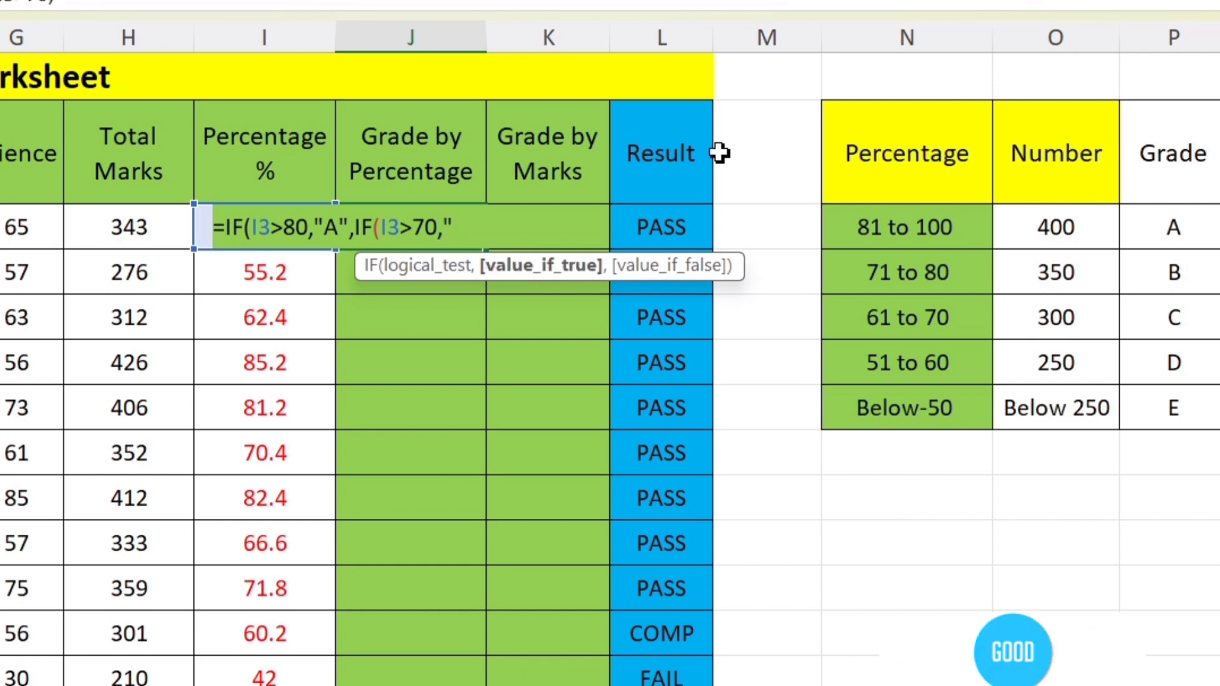
text("B)
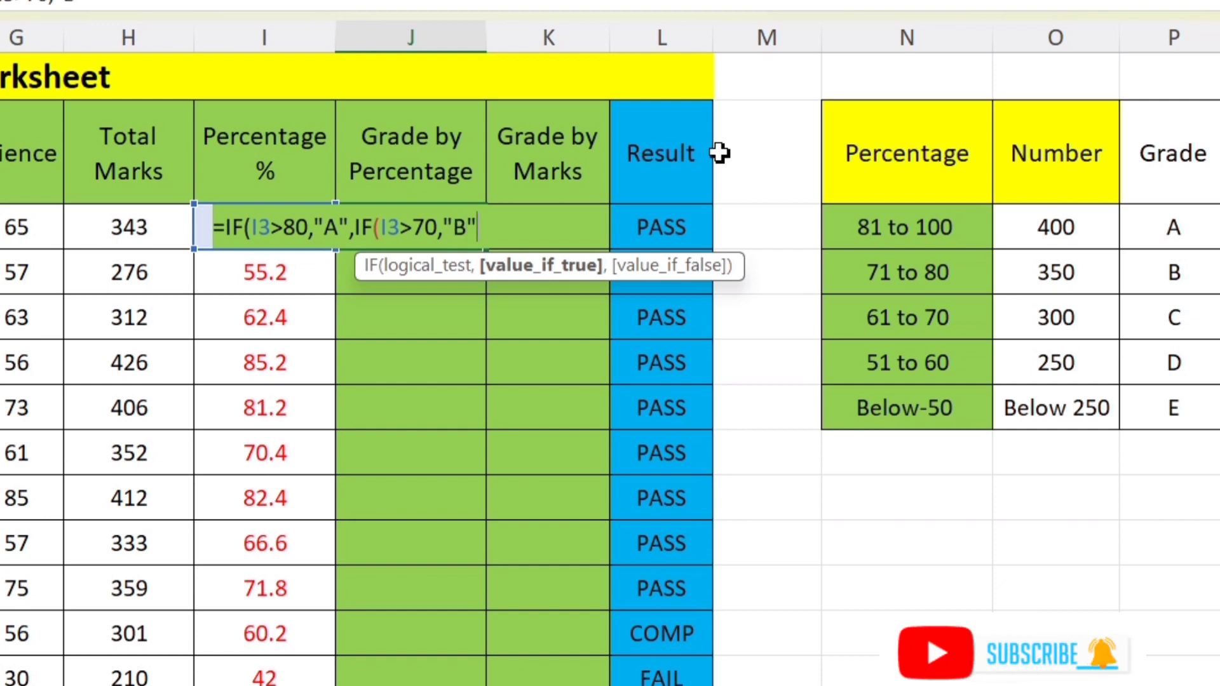
text(",)
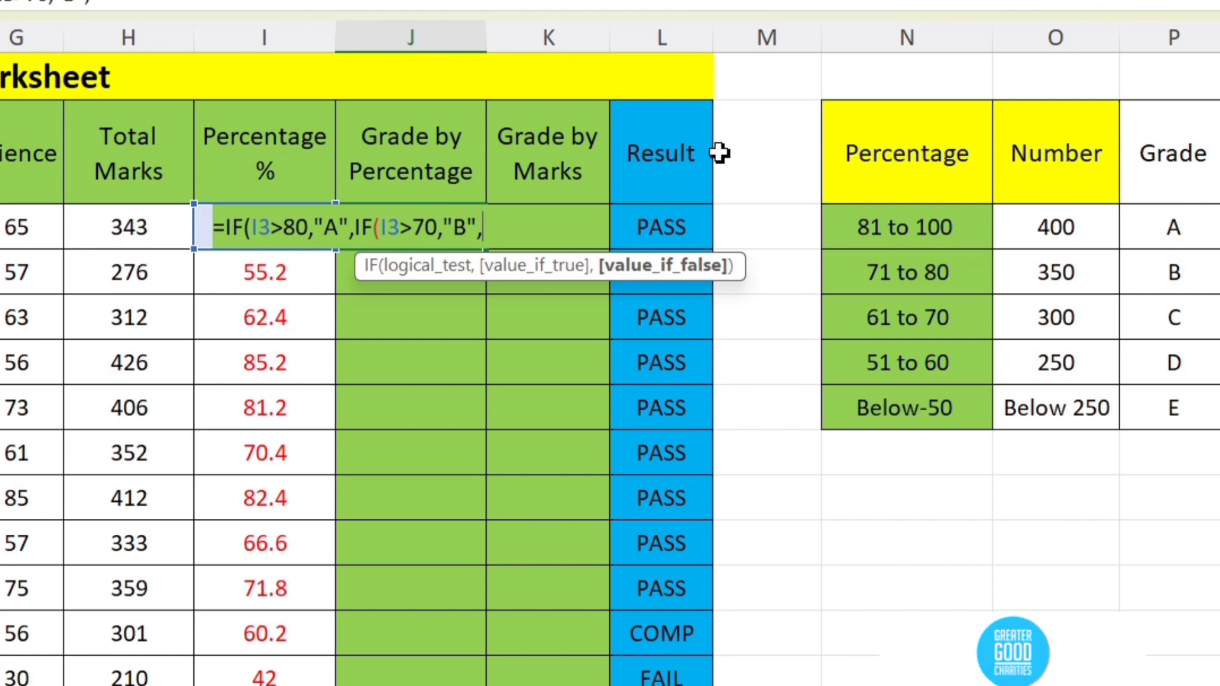
- Nest a third IF in the J3 formula that tests I3>60 and returns "C", continuing to its value-if-false argument
text(if)
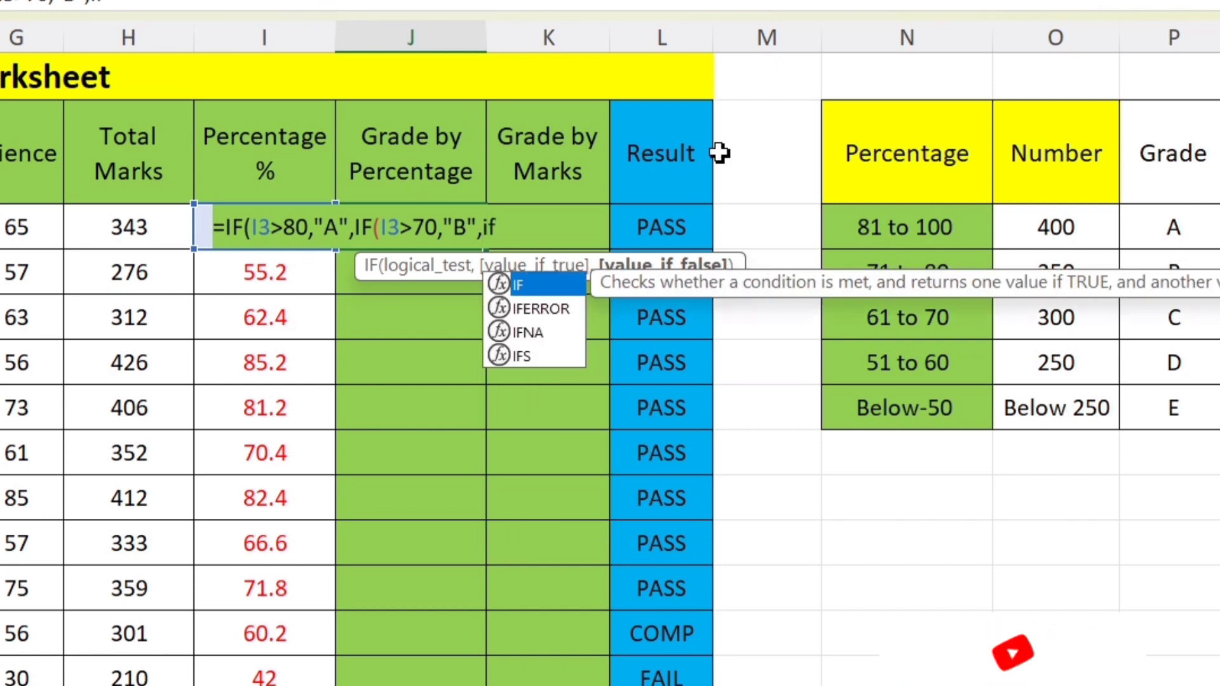
double_click(570, 282)
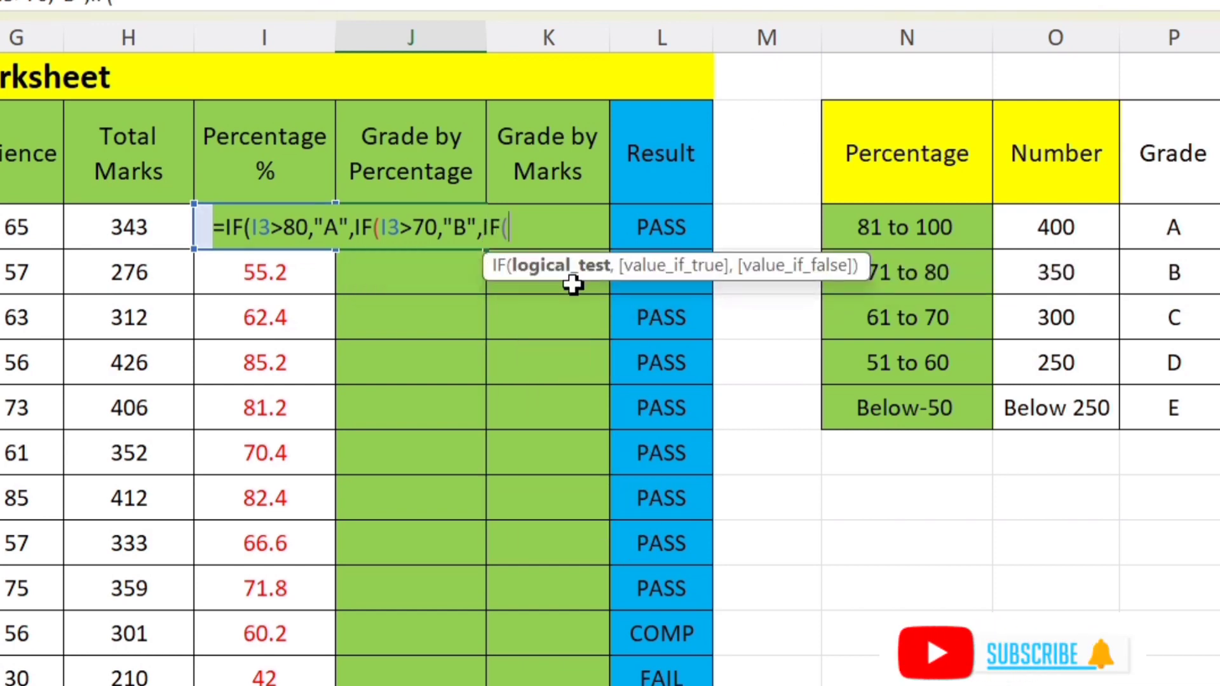
click(279, 269)
key(Up)
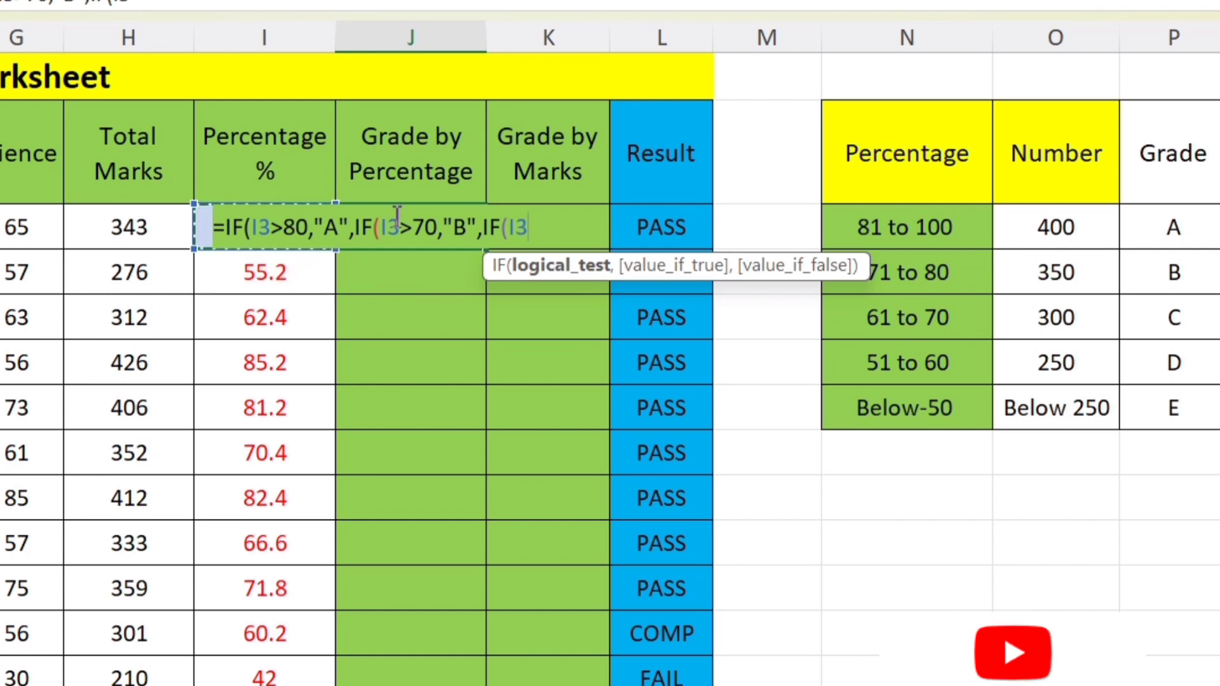
text(>60)
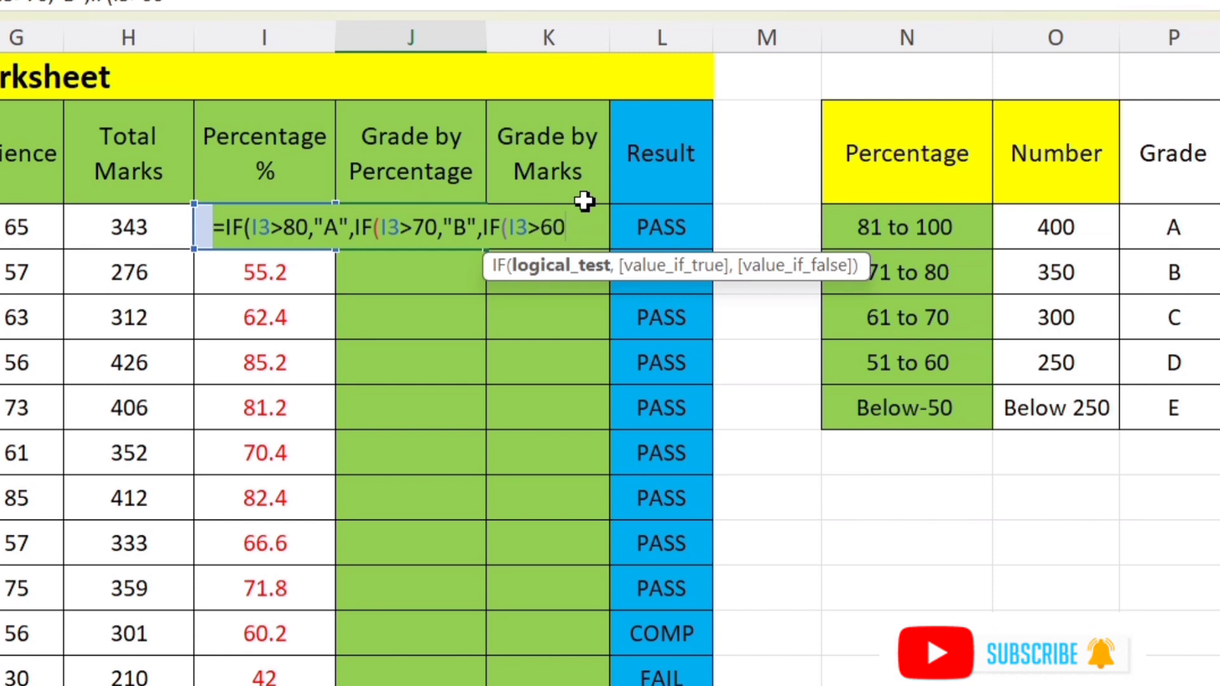
text(,)
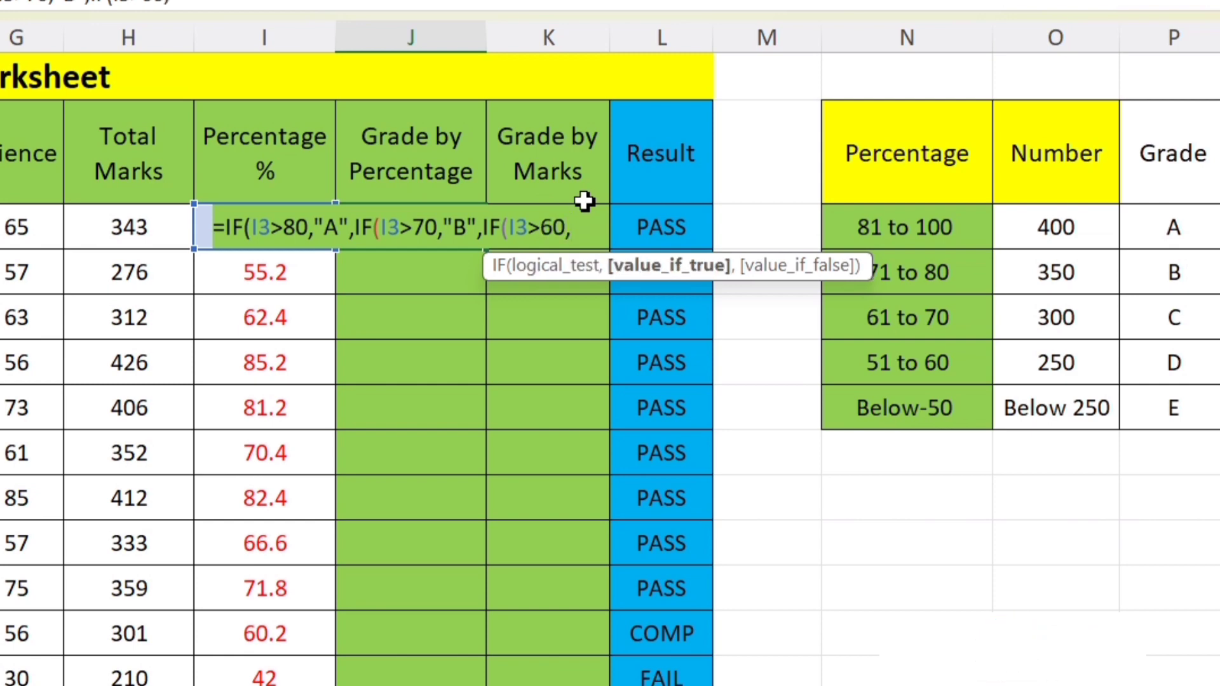
text("C")
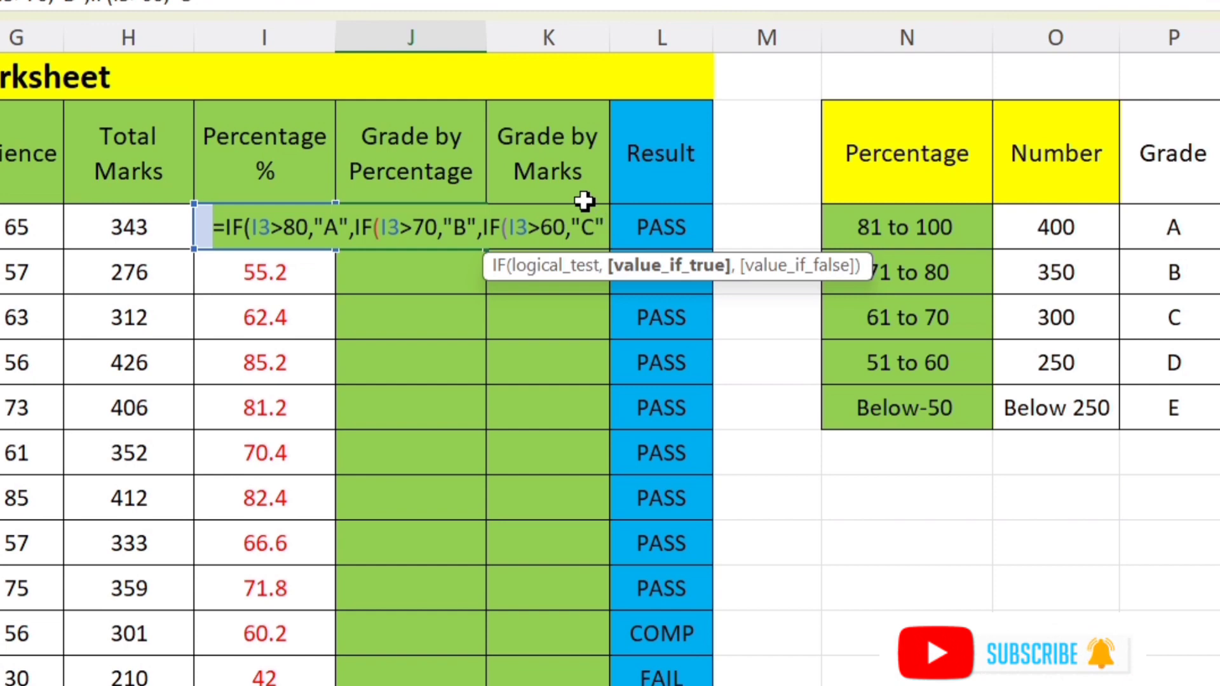
text(C",)
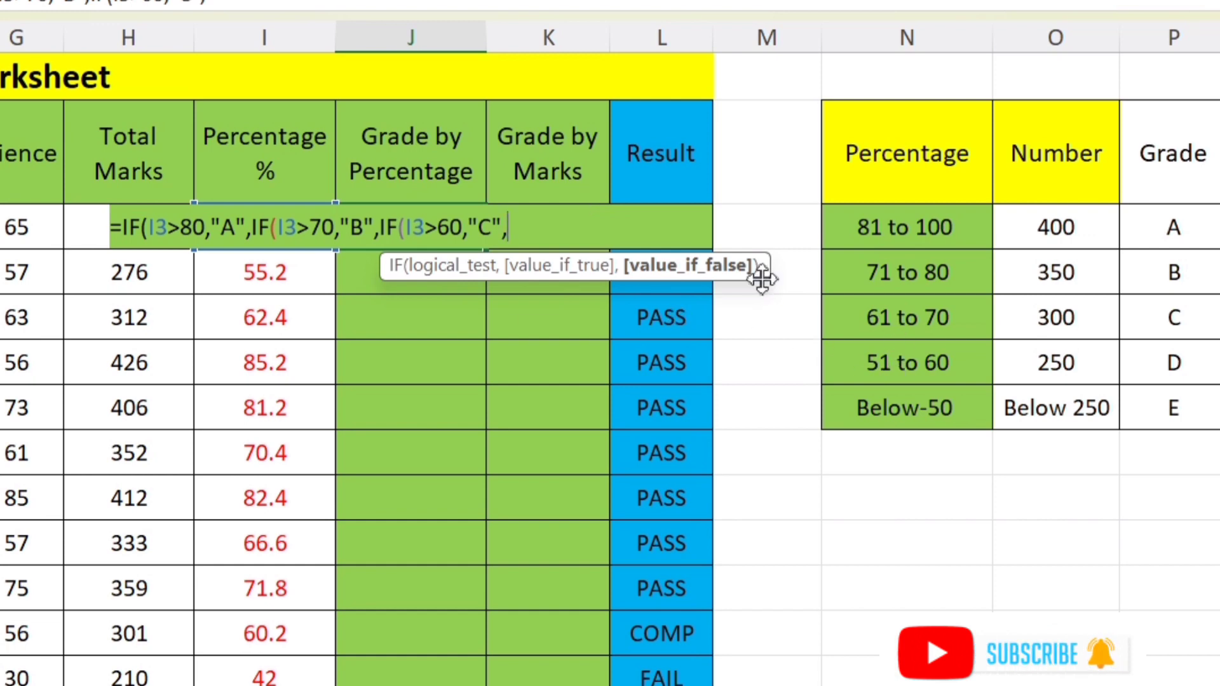
- Nest a fourth IF in the J3 formula that tests I3>50 and returns "D", continuing to its value-if-false argument
text(if)
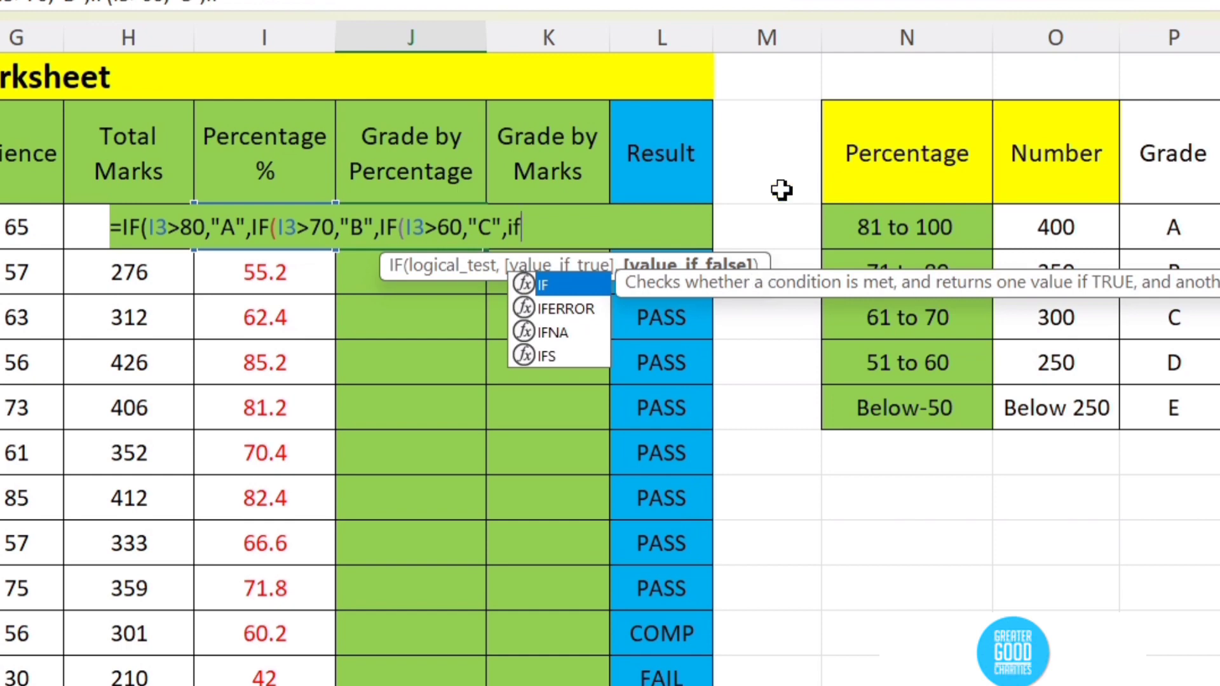
double_click(544, 287)
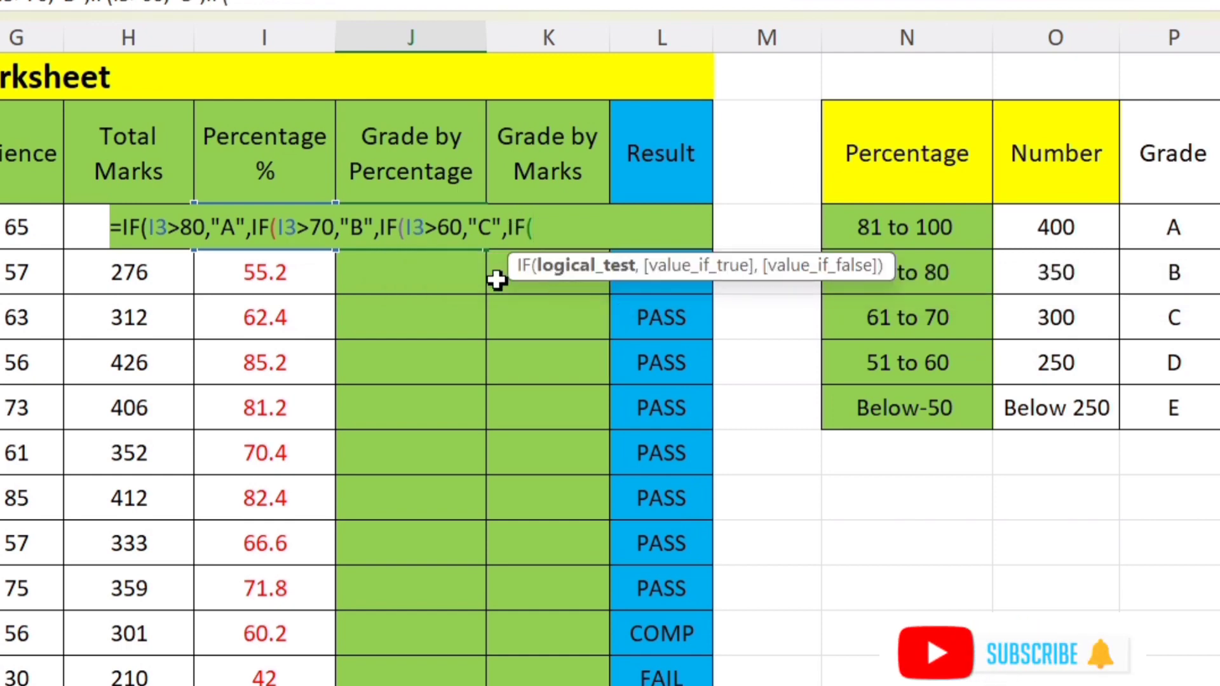
click(286, 287)
key(Up)
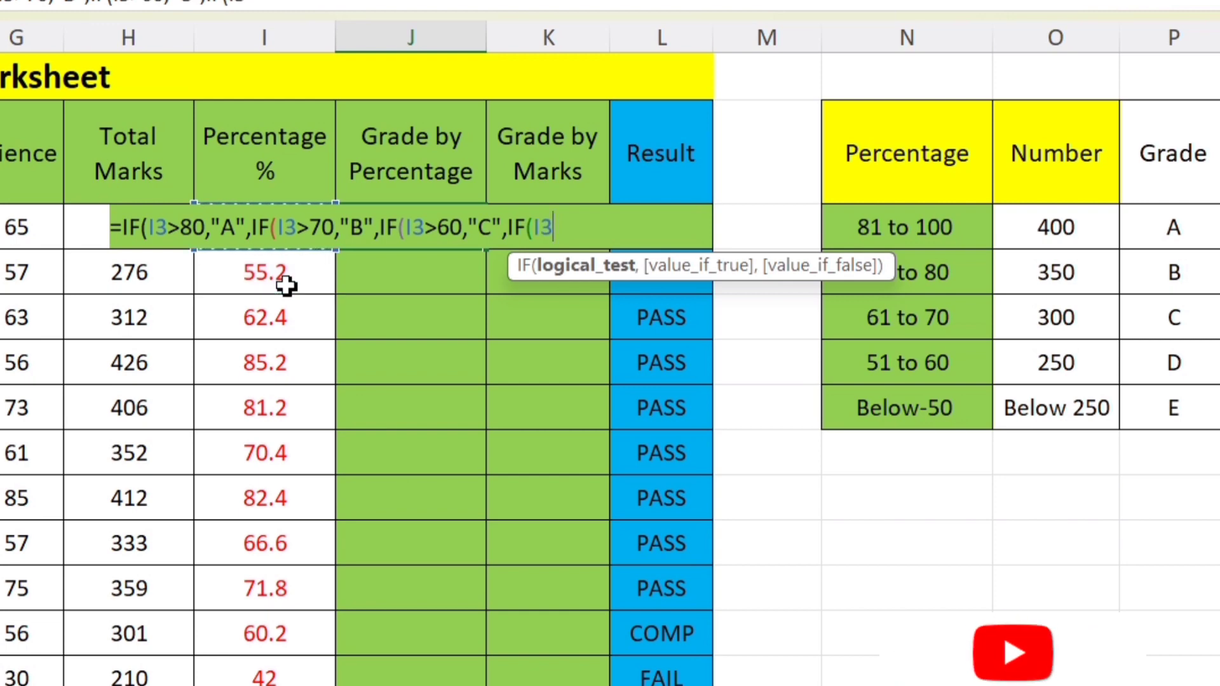
text(>)
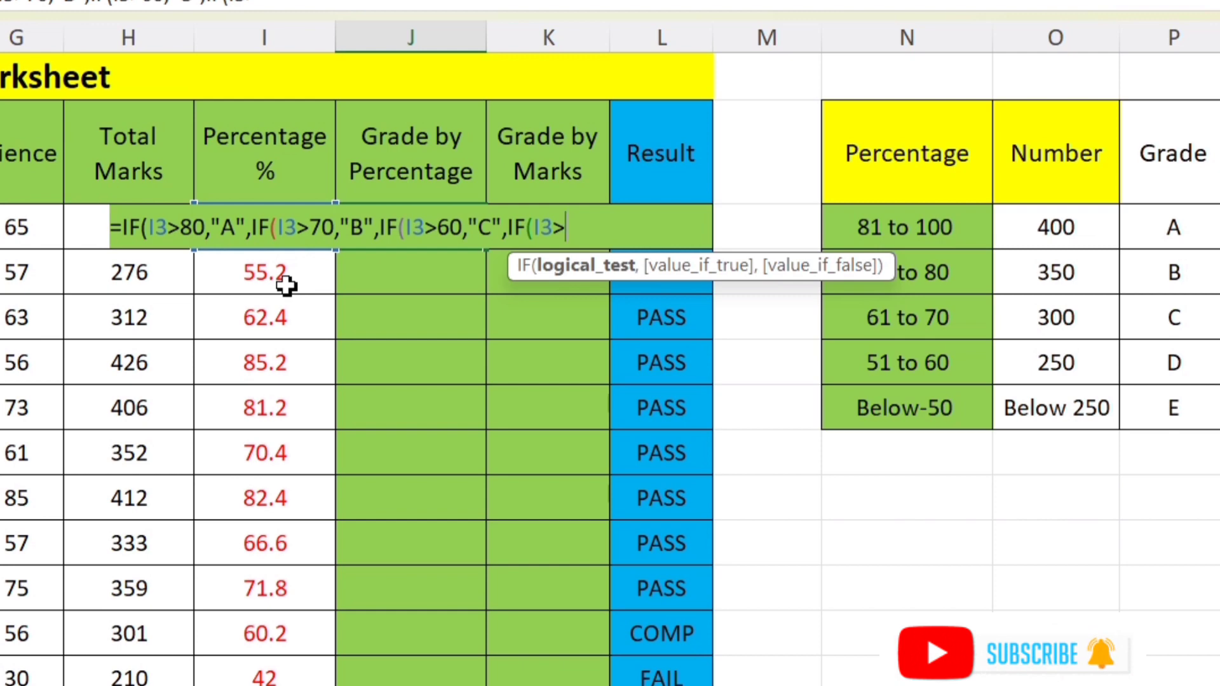
text(50,)
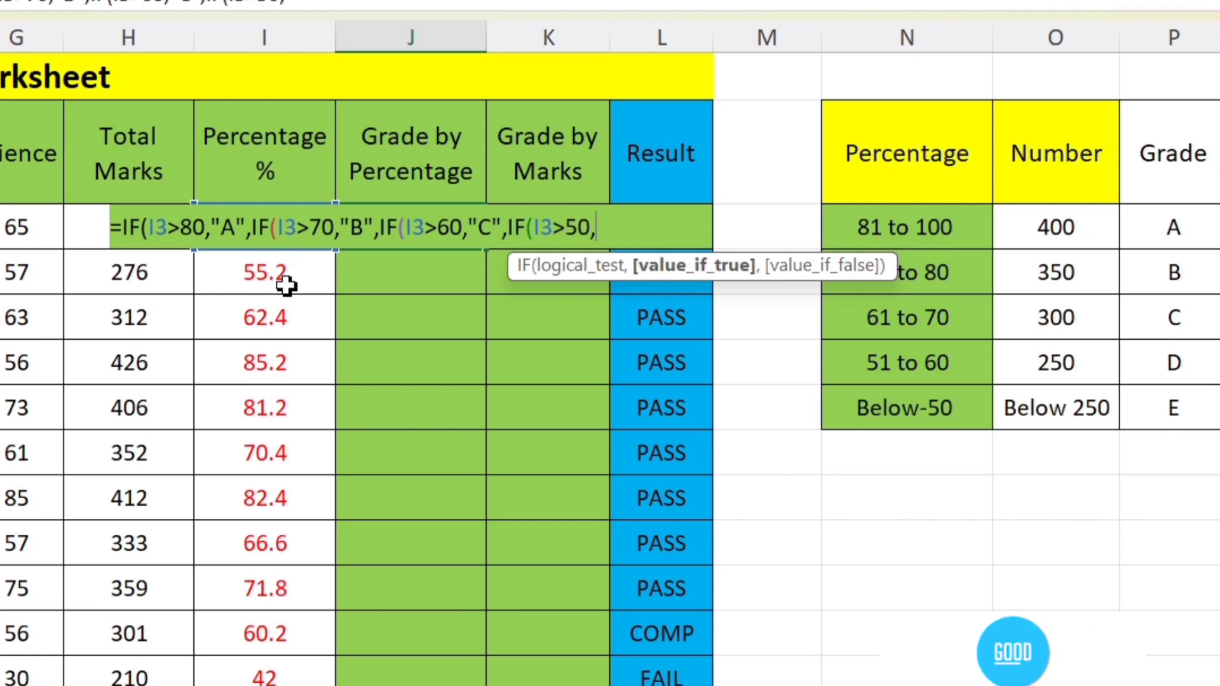
text(")
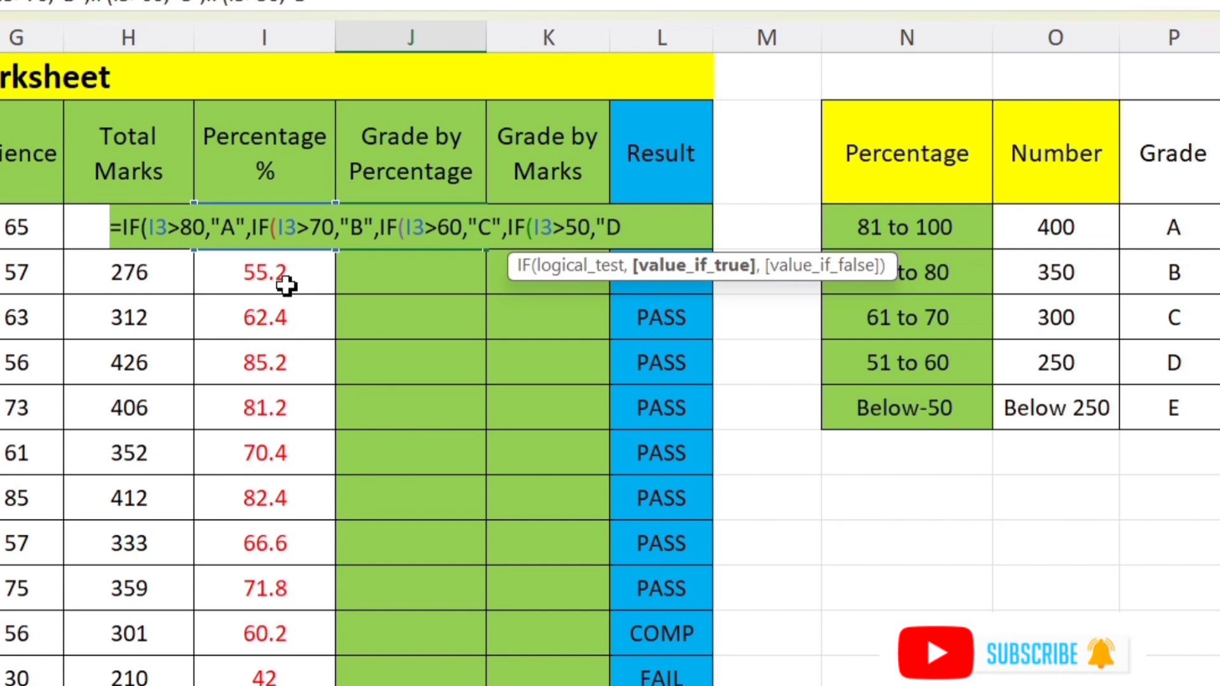
text(D")
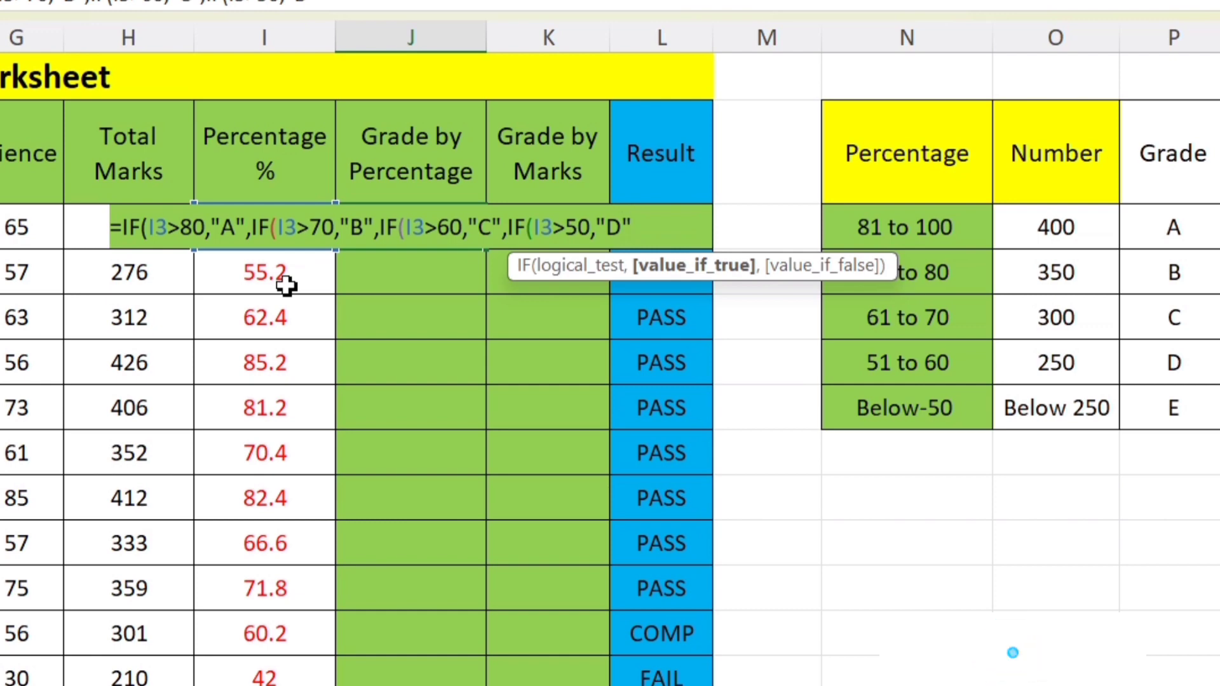
text(,)
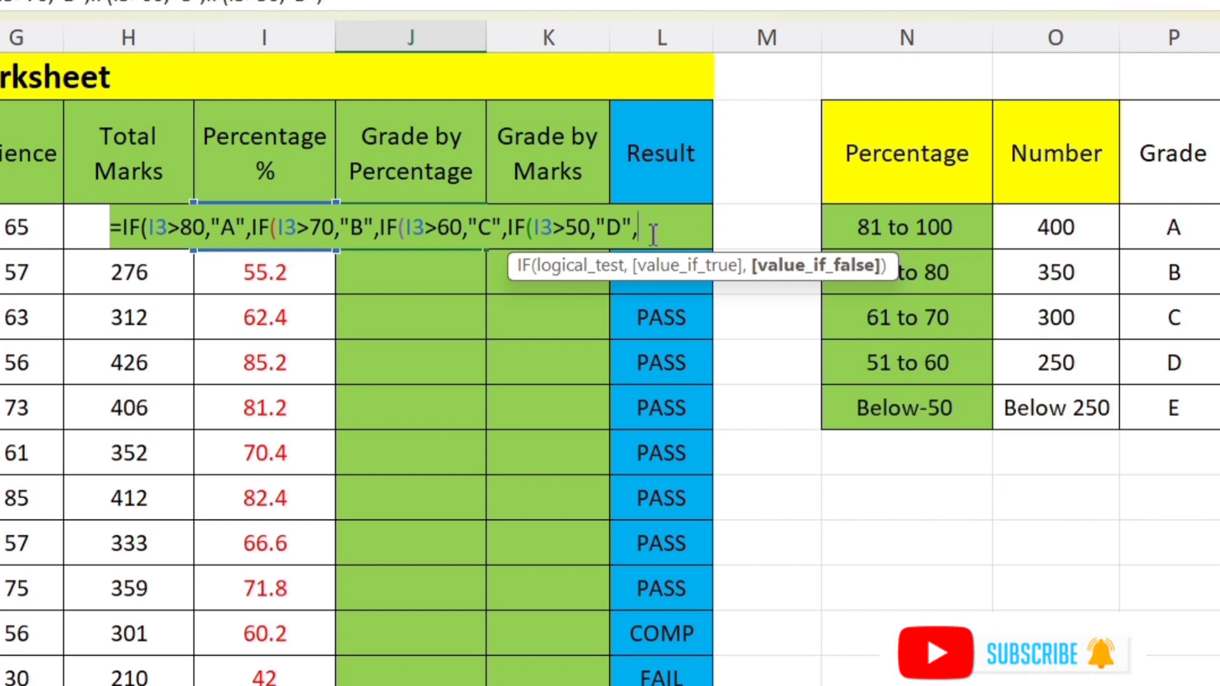
- Give the J3 formula's innermost IF the value-if-false "E", close all four IFs and enter the formula
text("E)
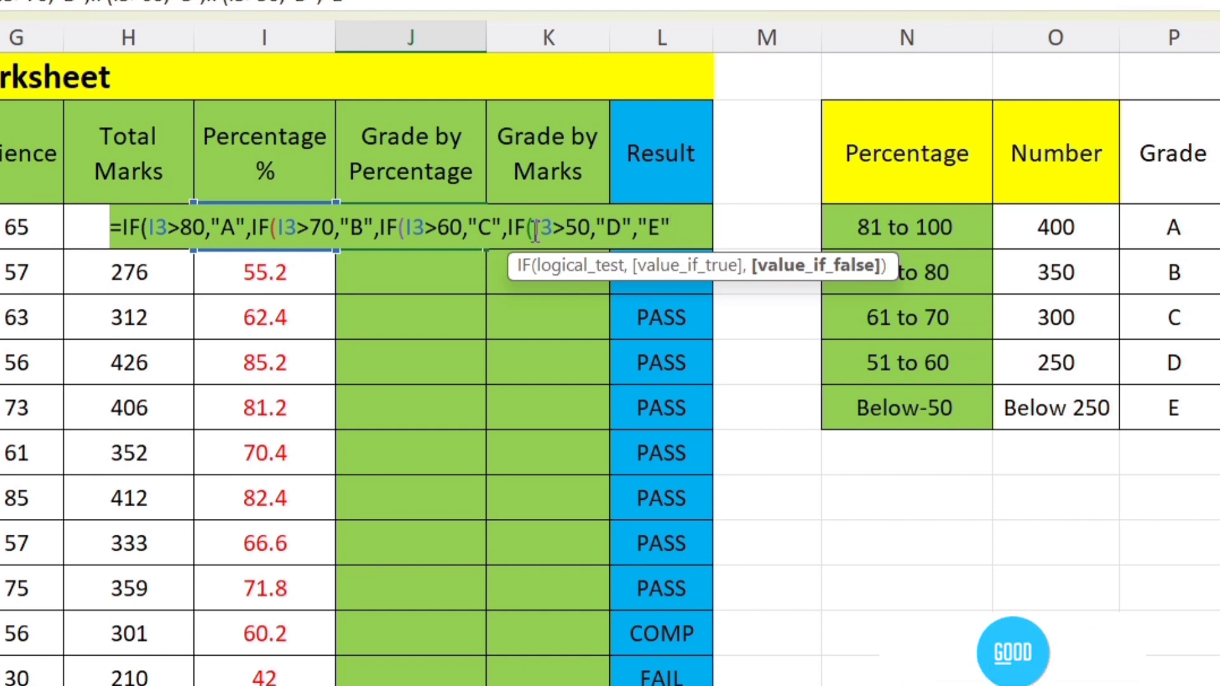
text()))))
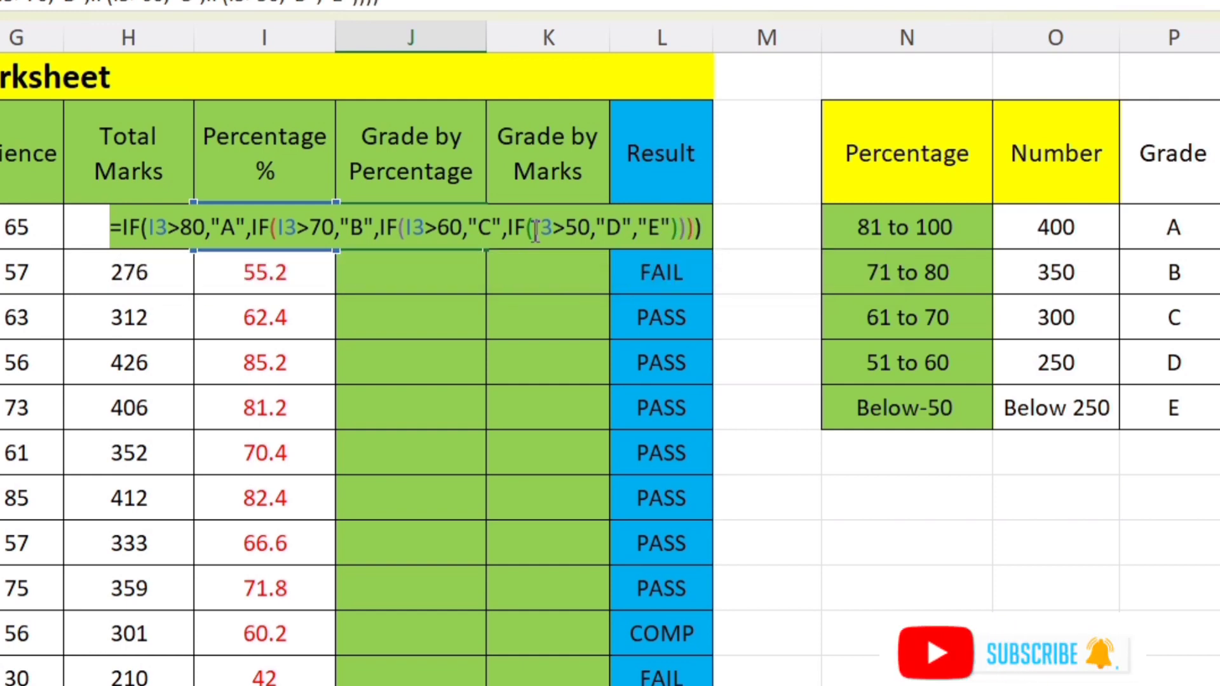
key(Return)
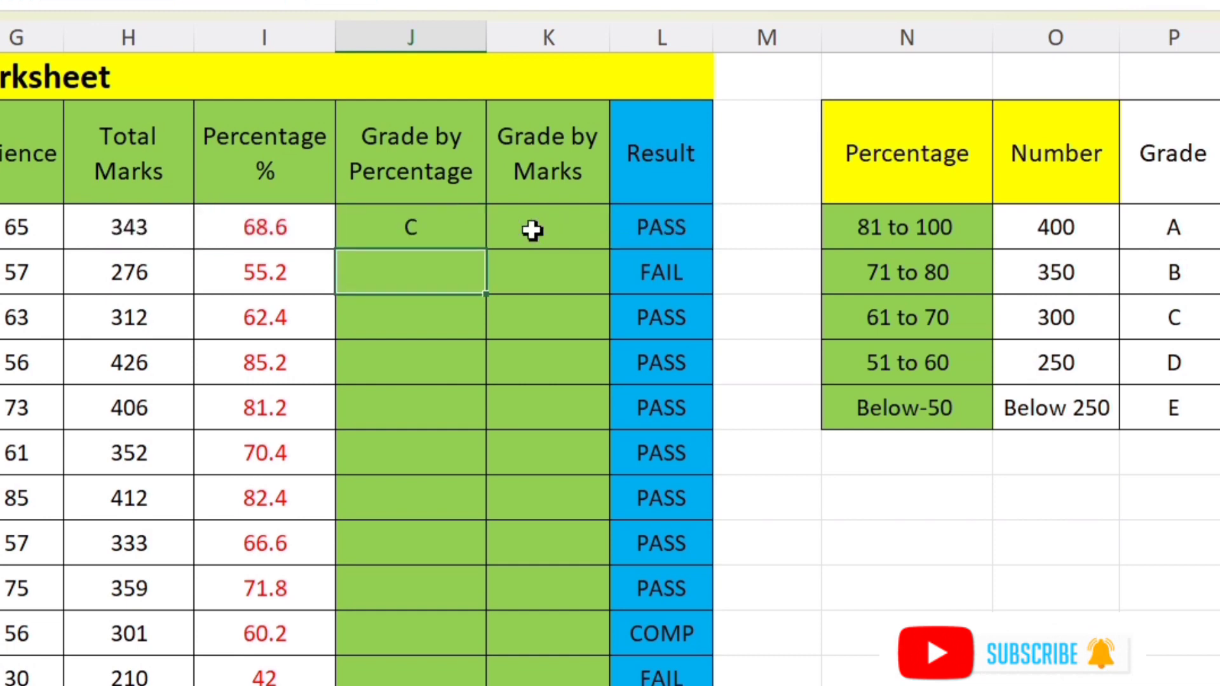
- Fill the J3 grade formula down the Grade by Percentage column through J13
click(439, 229)
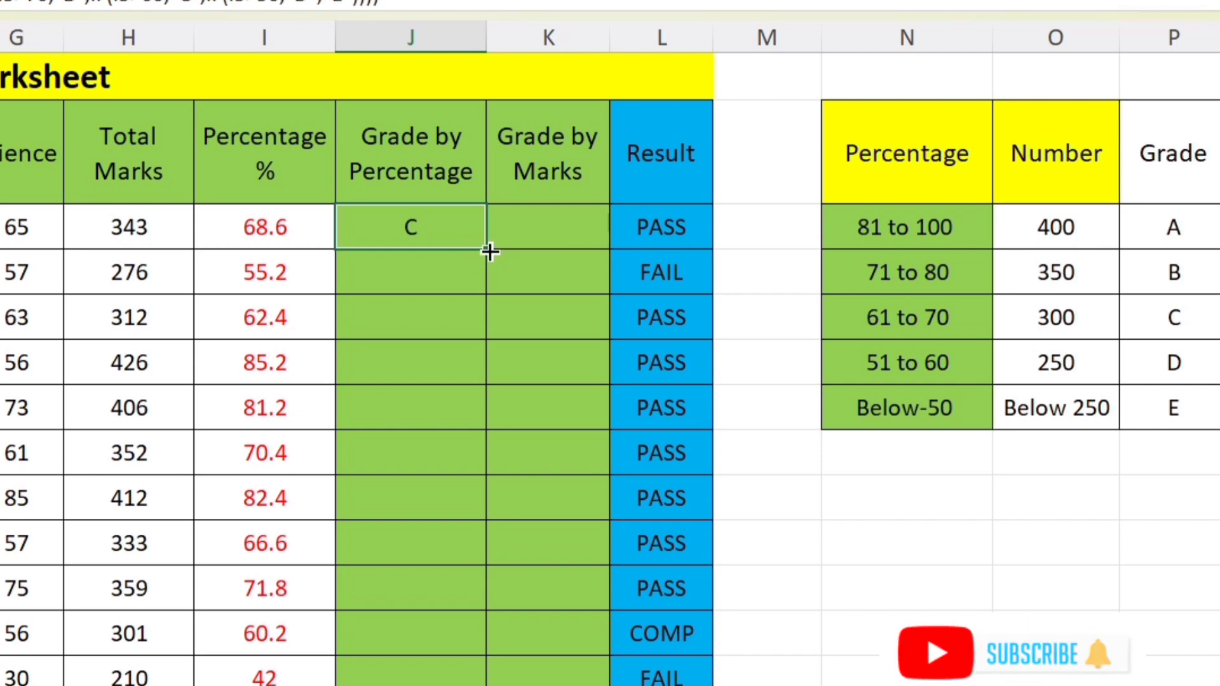
drag(489, 252, 479, 685)
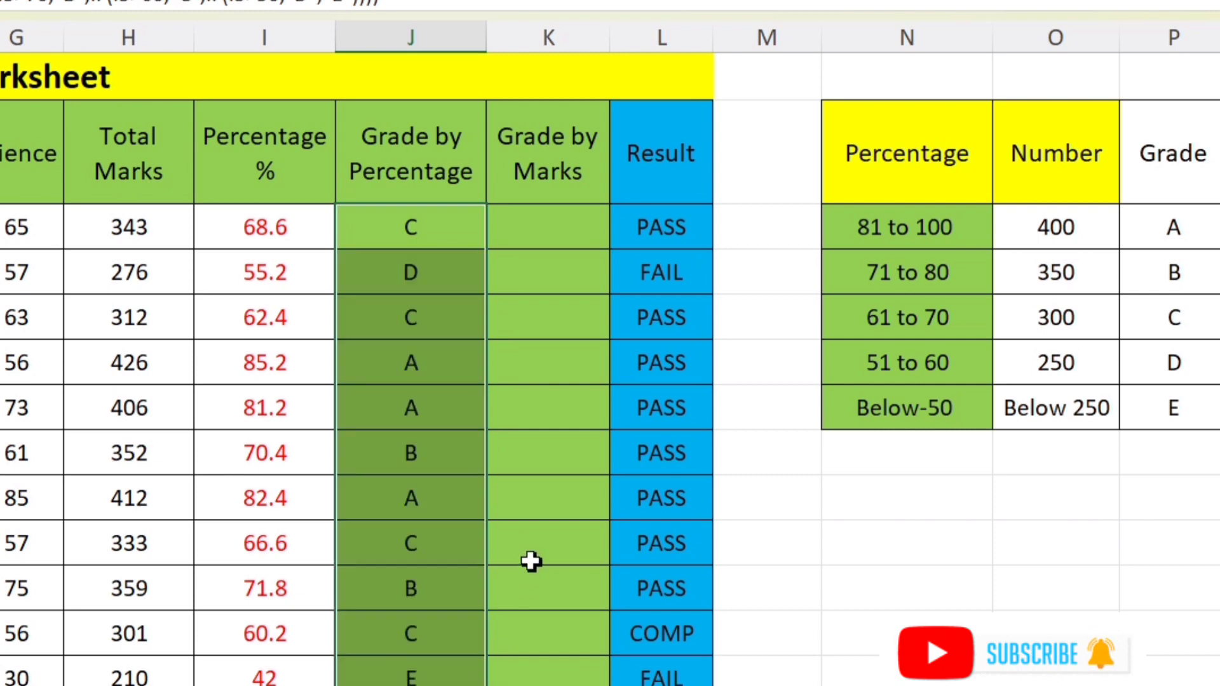
click(470, 230)
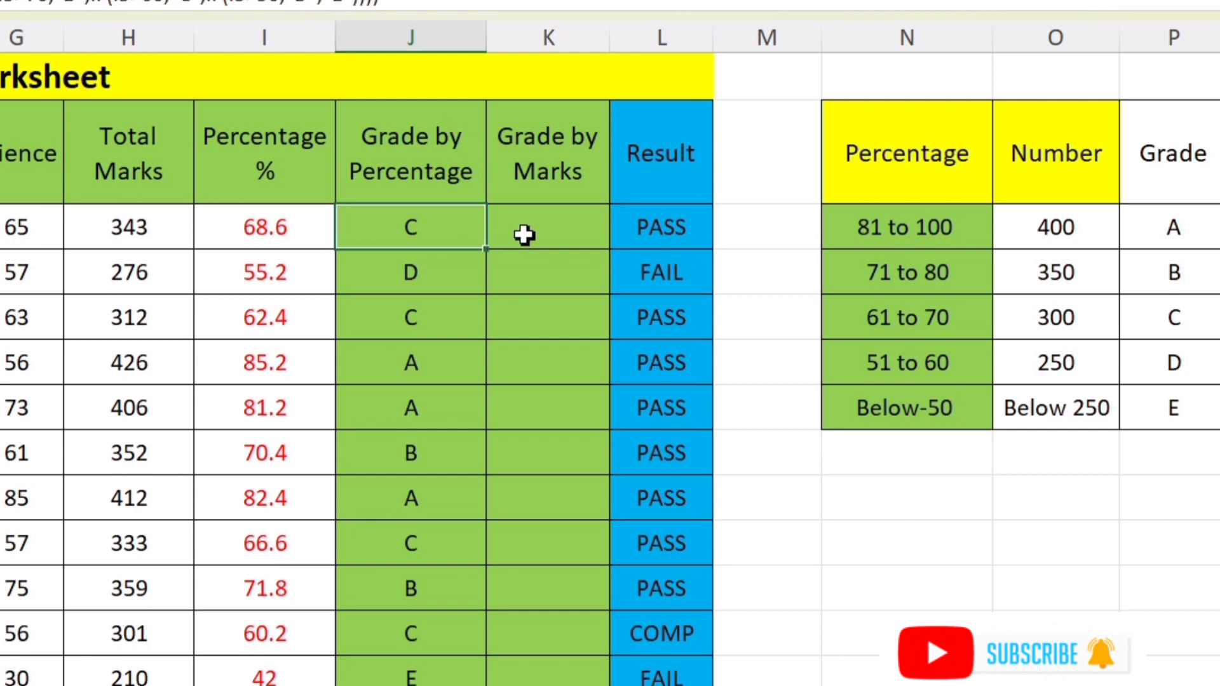
- Start an IF formula in cell K3 under Grade by Marks that tests H3>400 and returns "A", continuing to its value-if-false argument
click(544, 226)
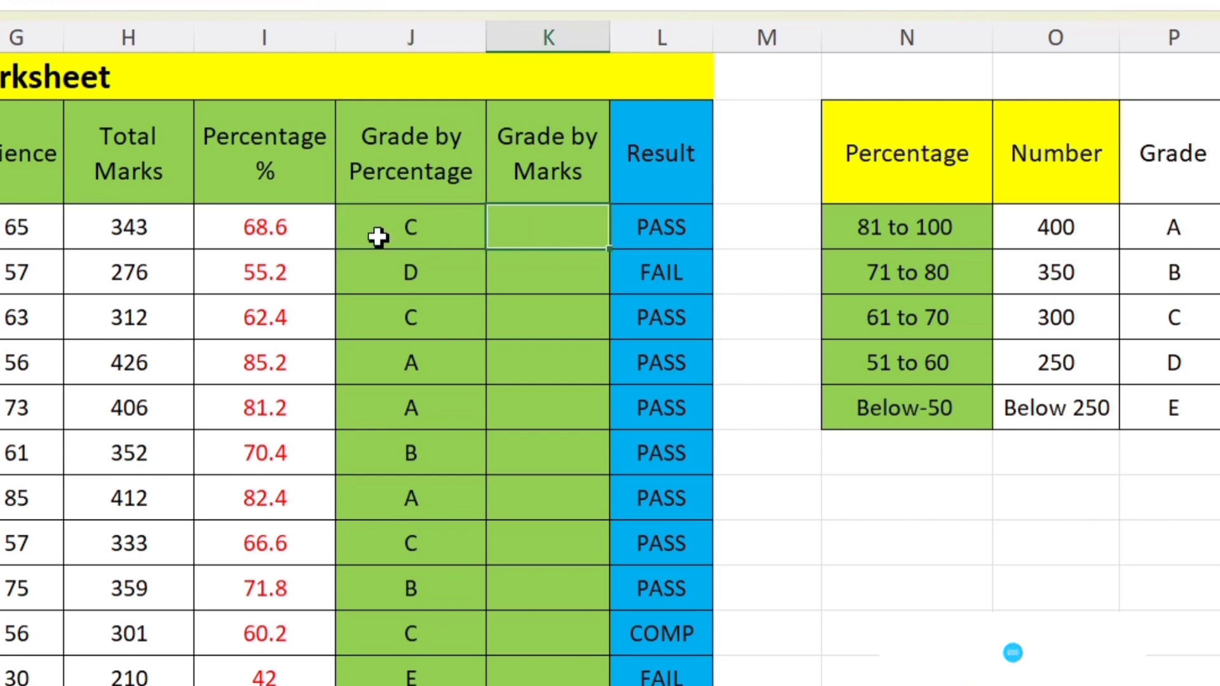
click(406, 233)
click(533, 232)
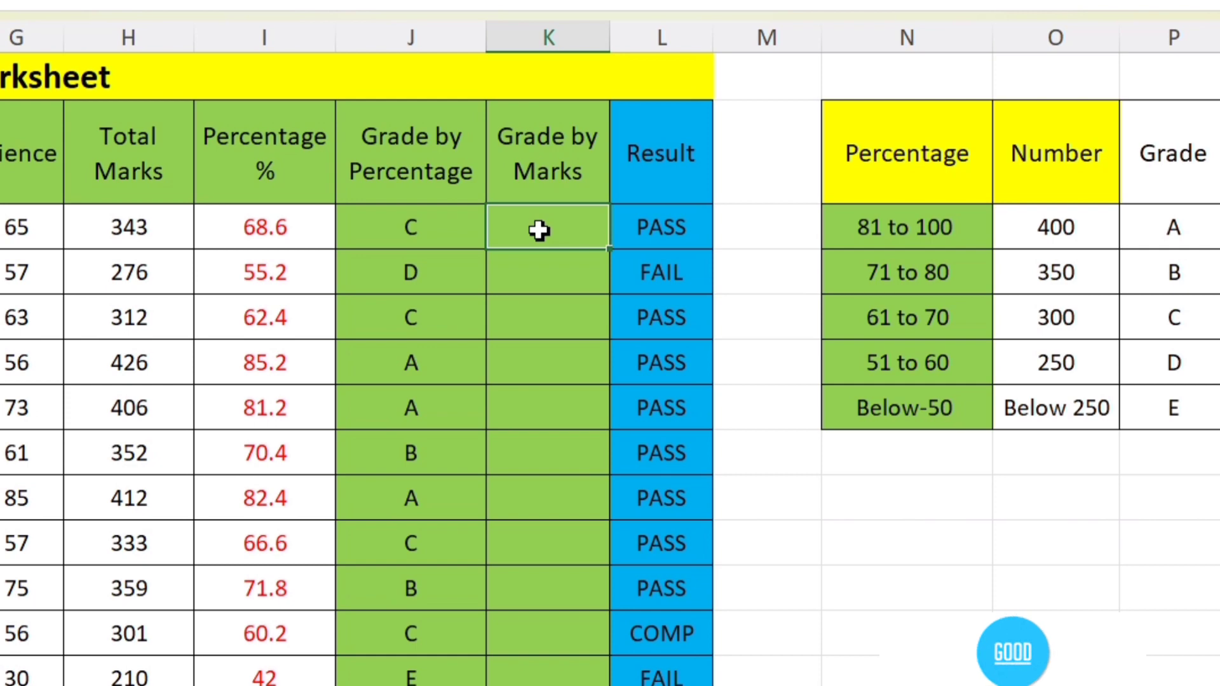
text(=)
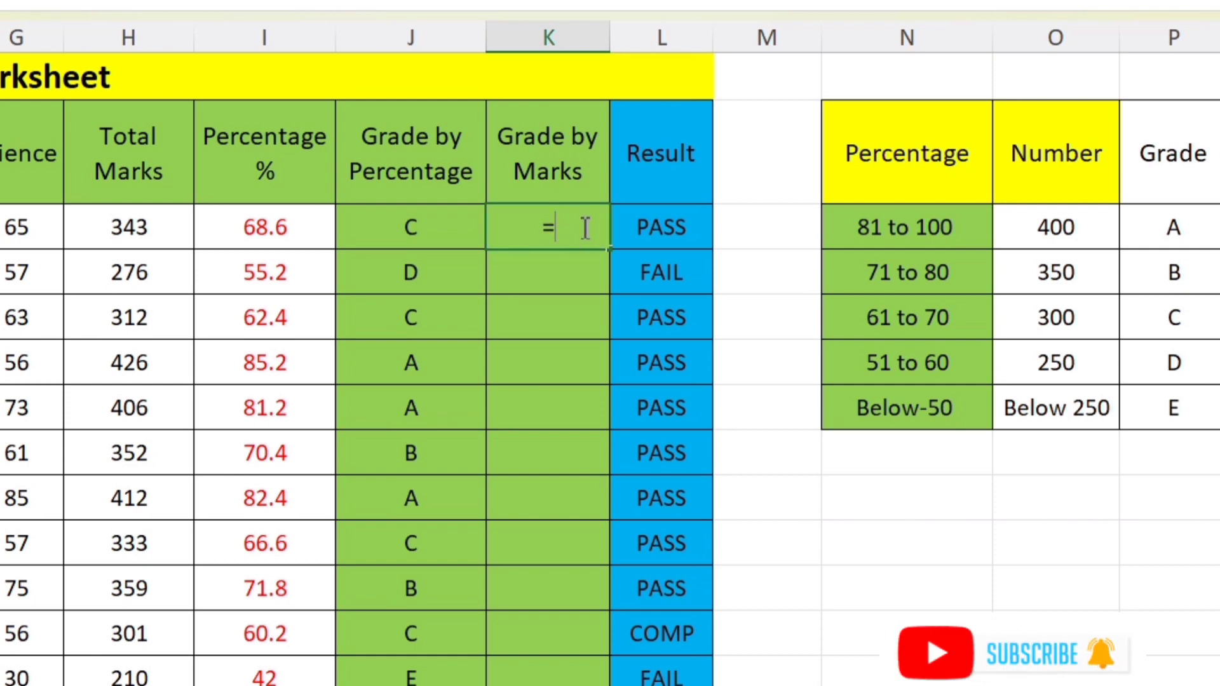
text(if)
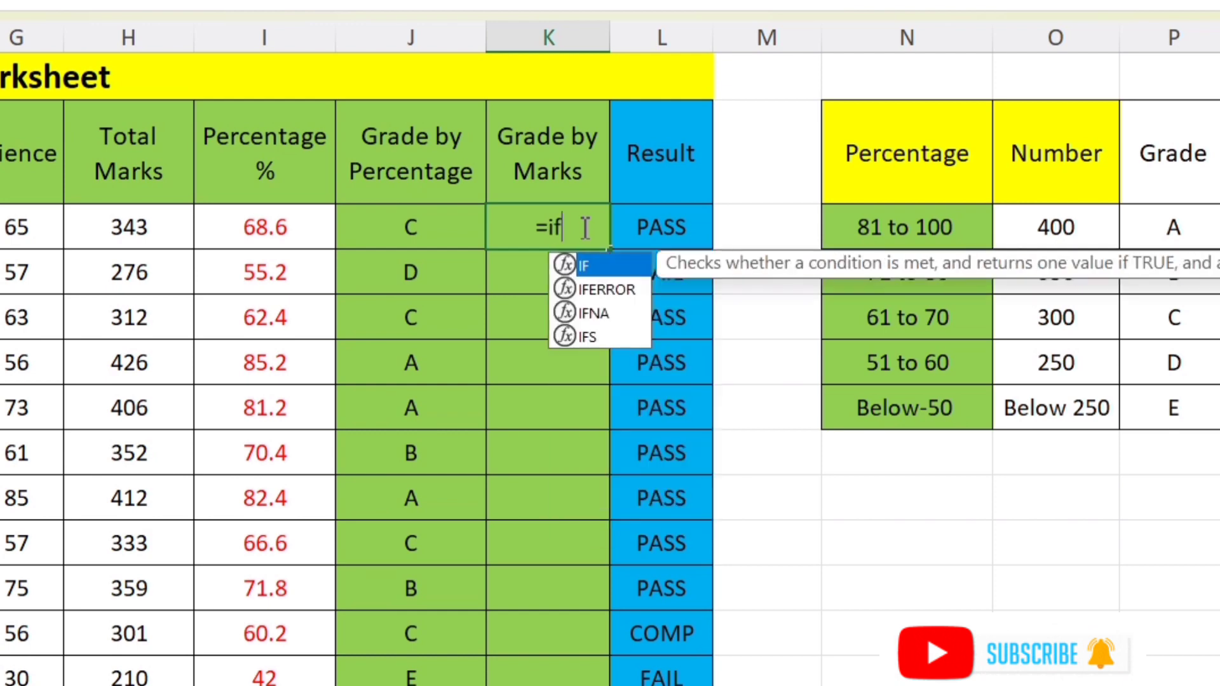
double_click(584, 262)
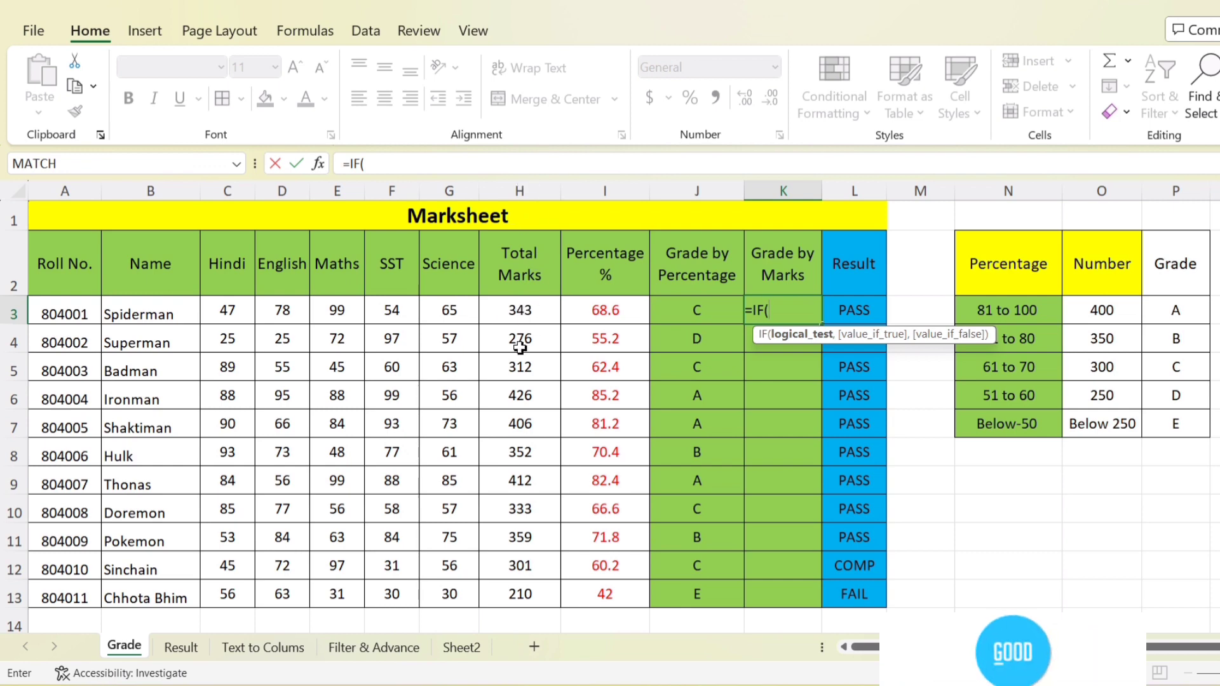
click(540, 310)
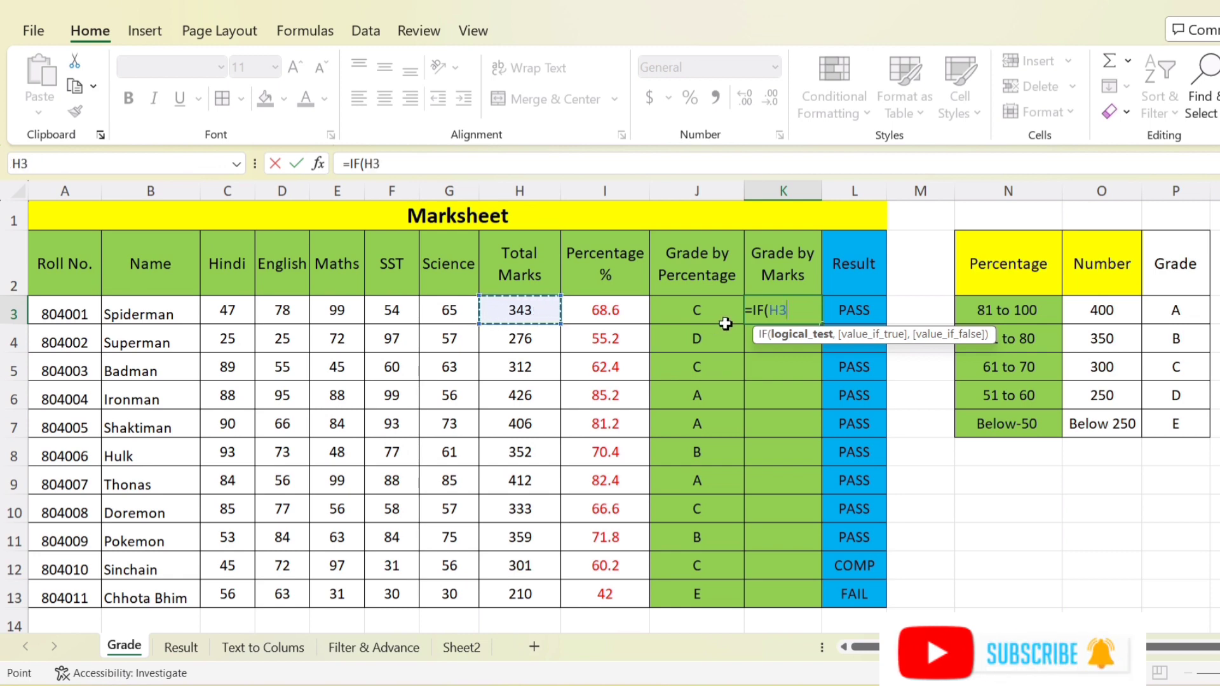
text(>)
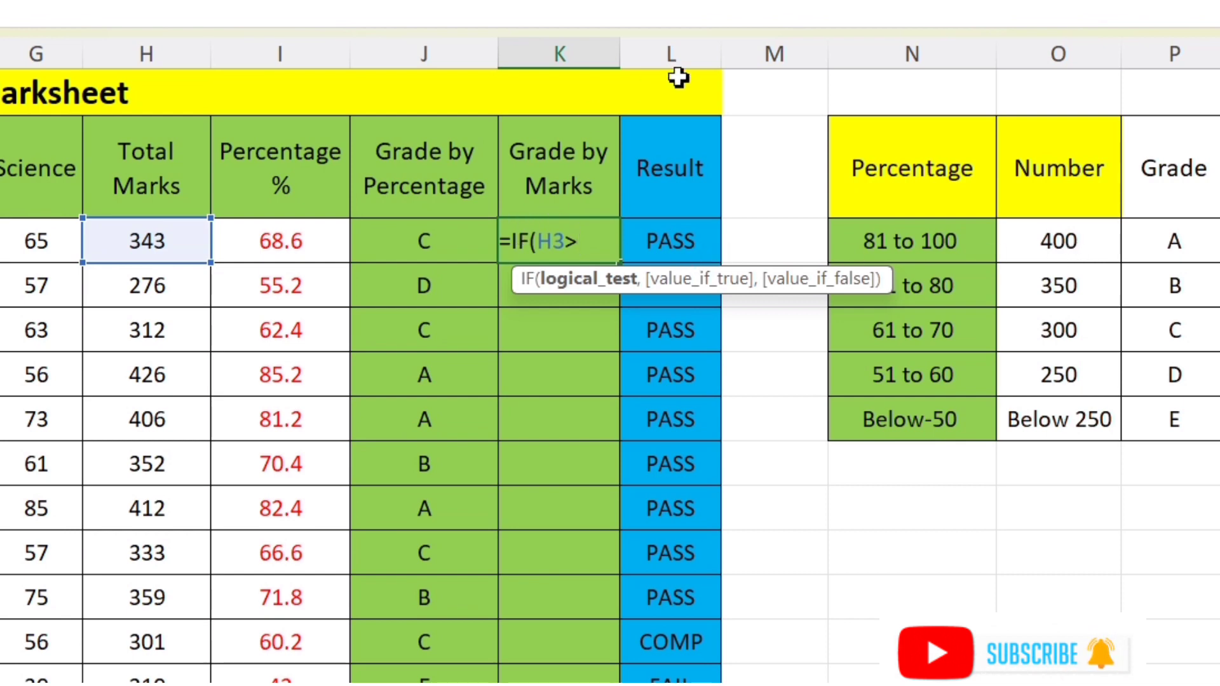
text(400,)
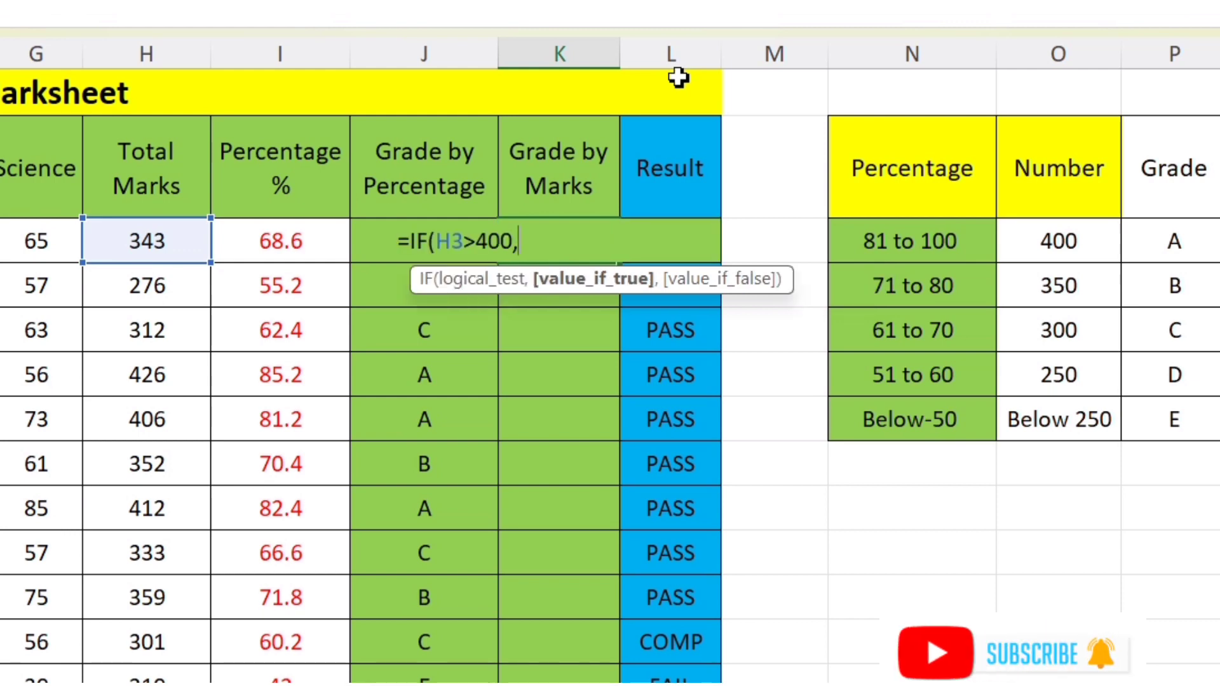
text(")
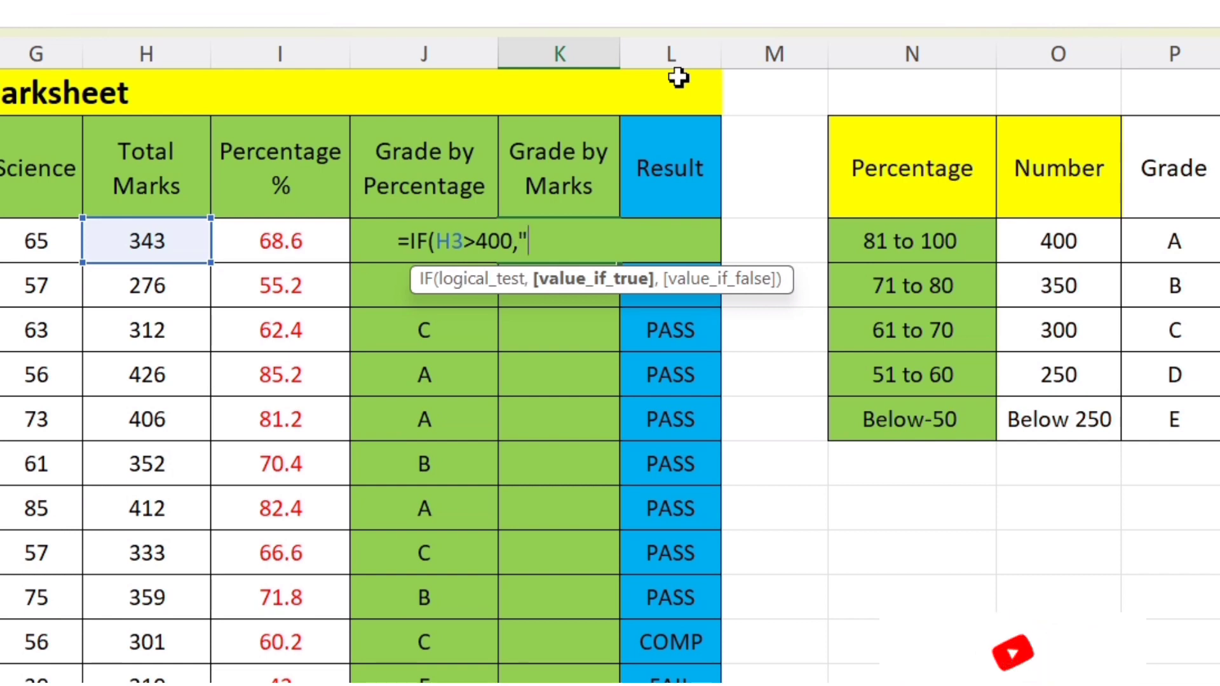
text(A)
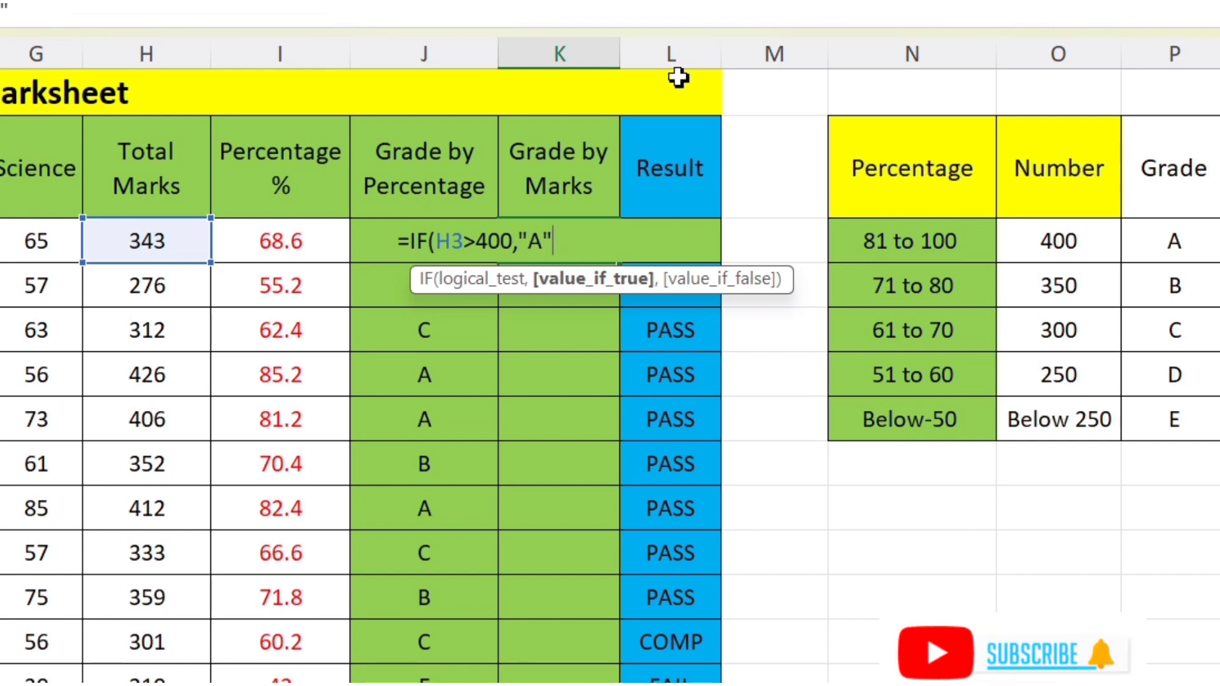
text(",)
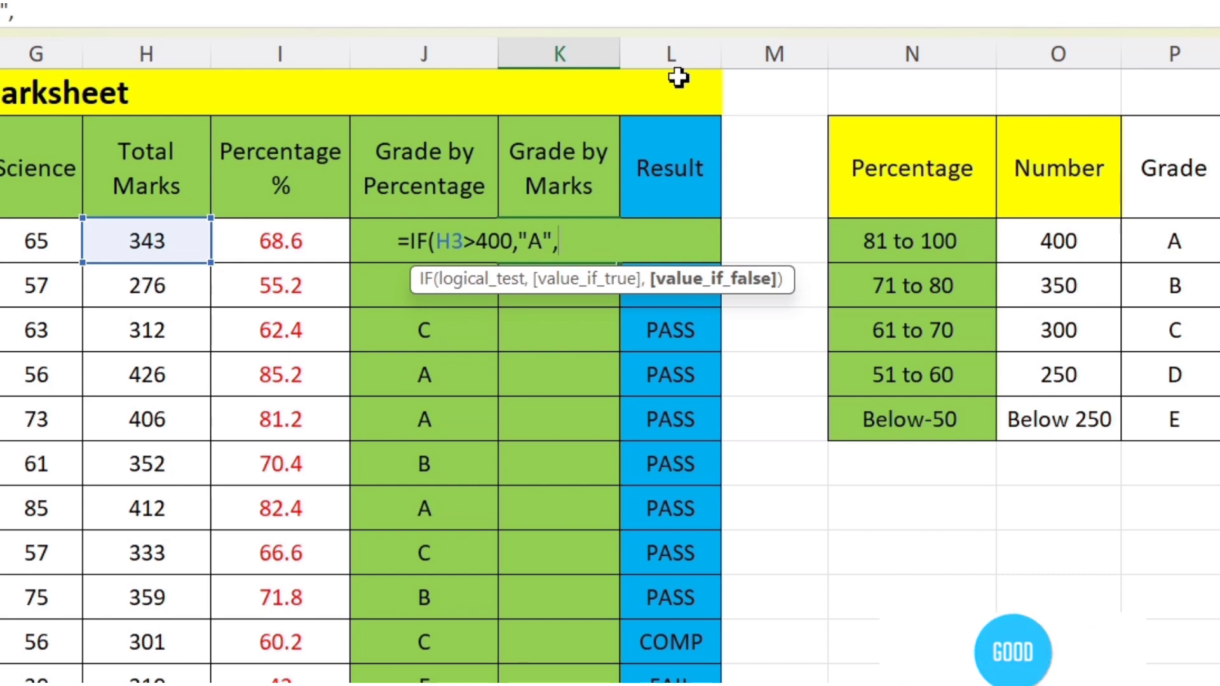
- Nest a second IF in the K3 formula that tests H3>350 and returns "B", continuing to its value-if-false argument
text(if)
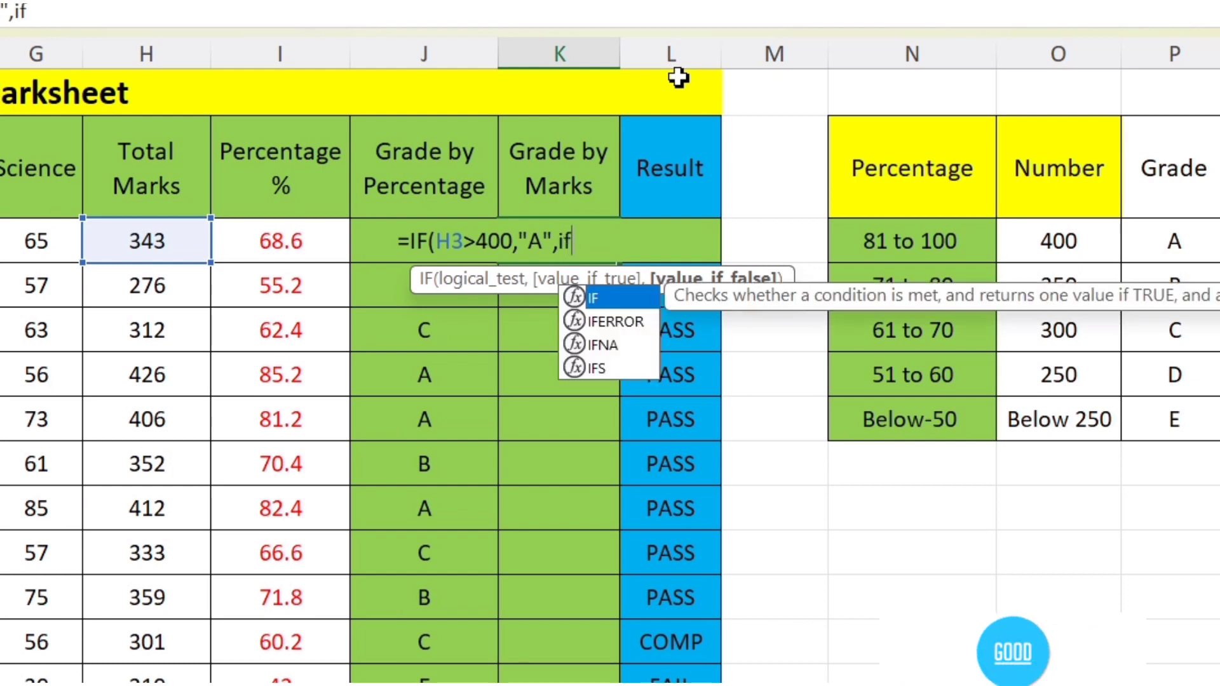
double_click(597, 296)
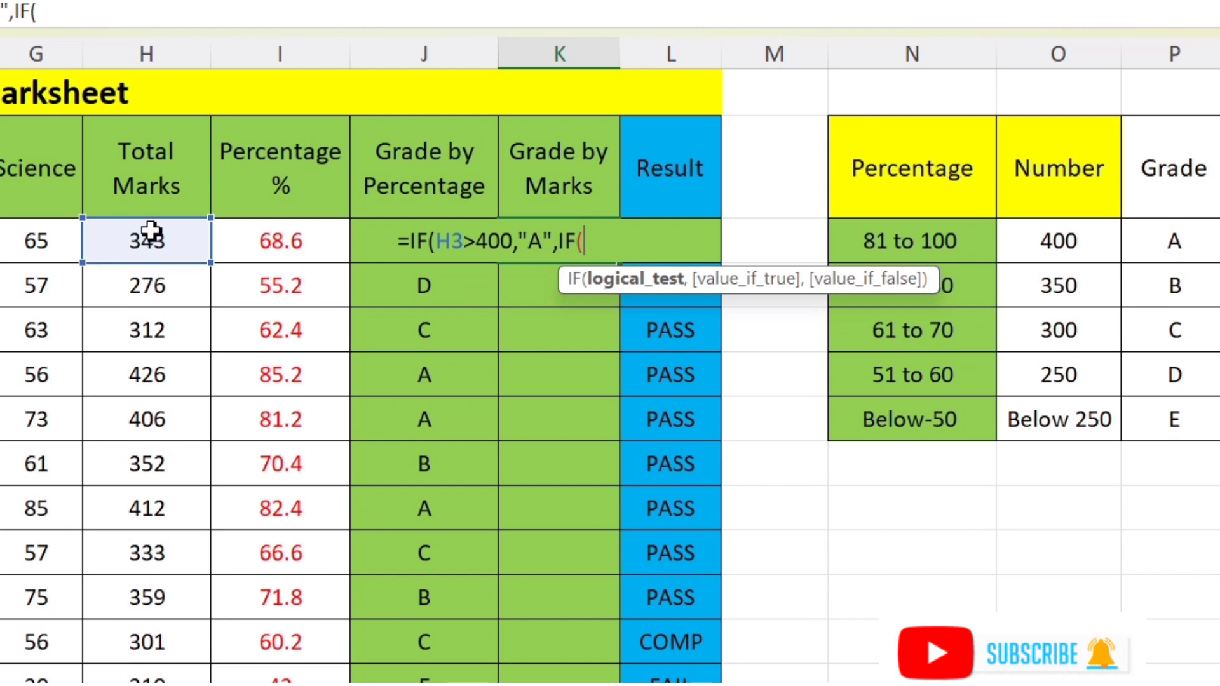
click(172, 242)
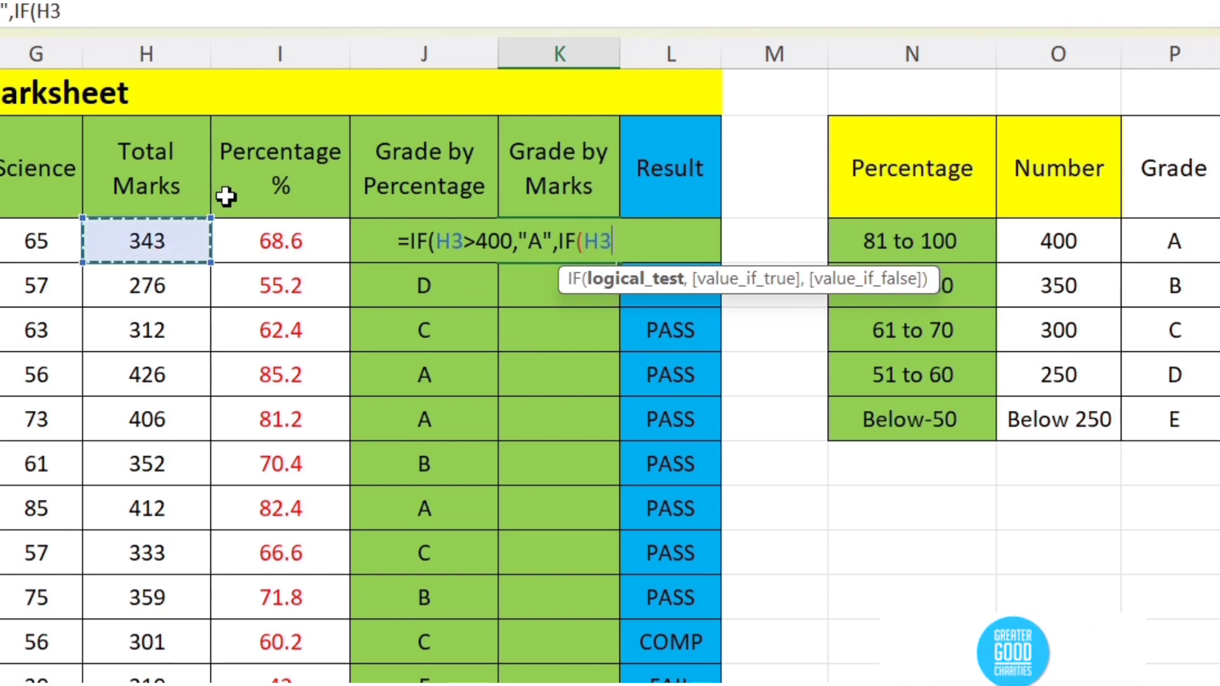
text(>35)
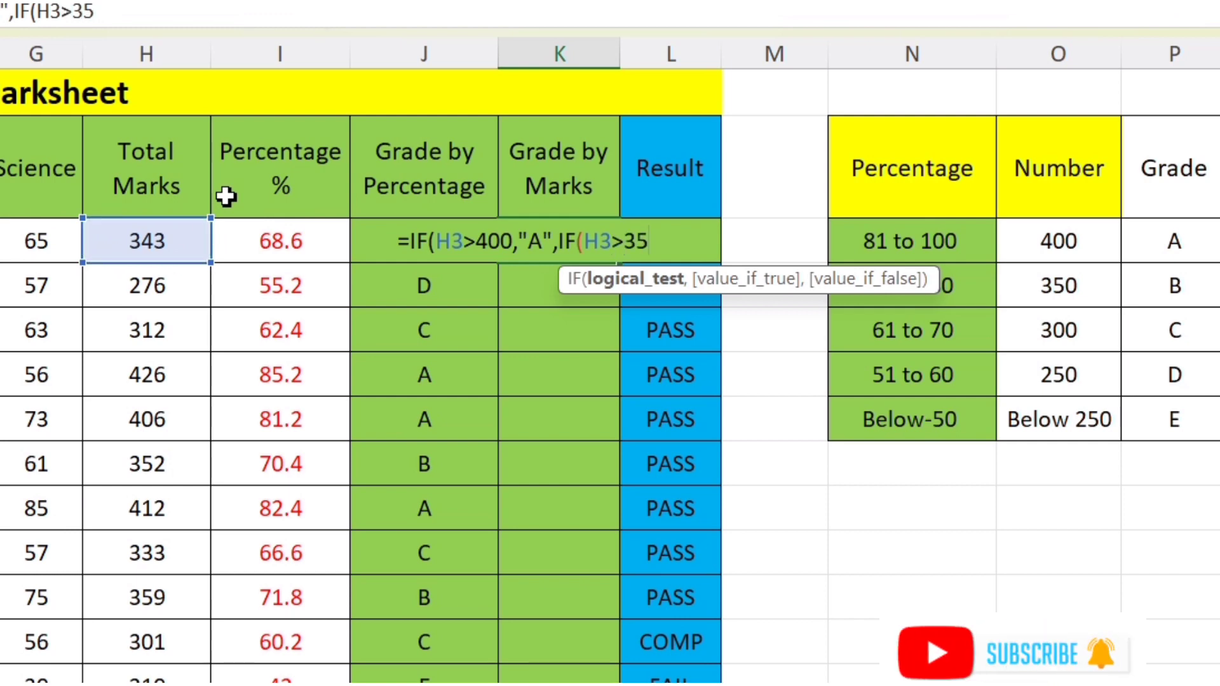
text(0,)
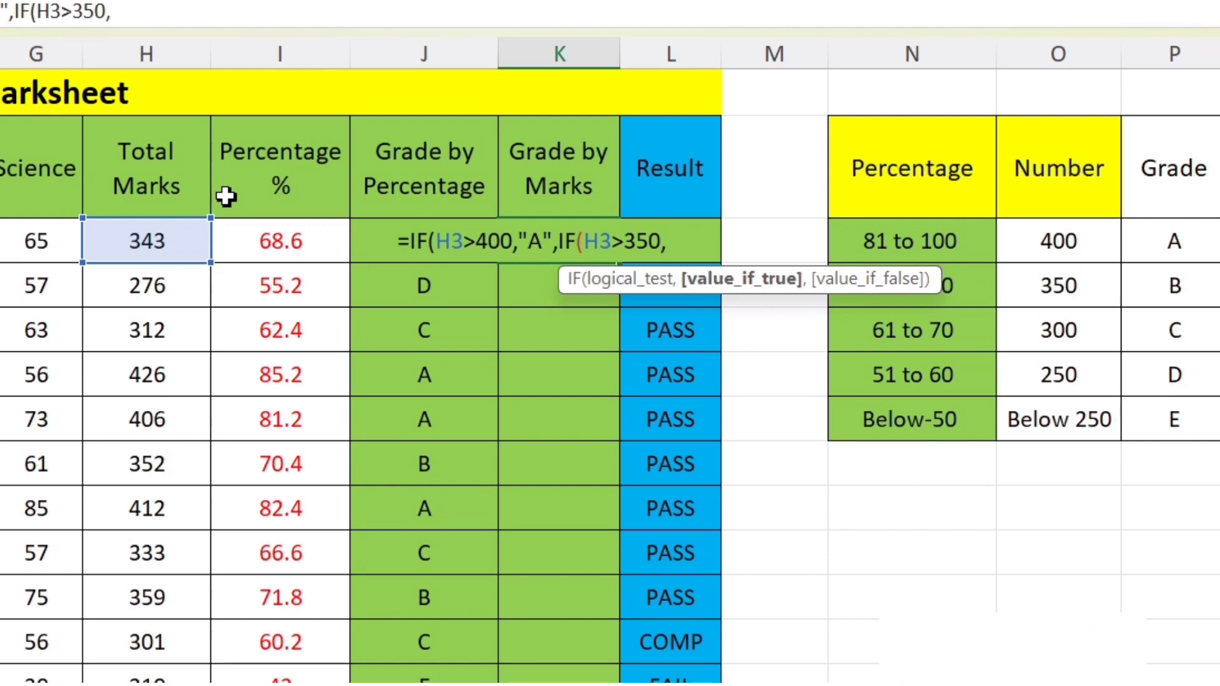
text(")
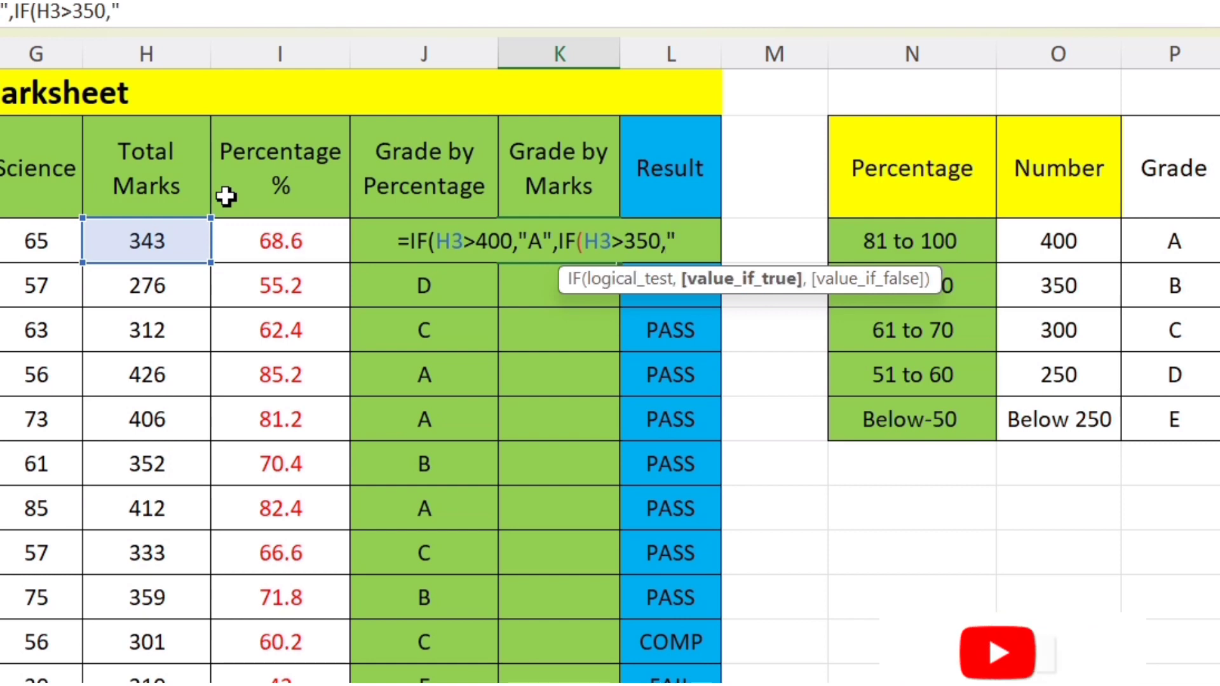
text(B)
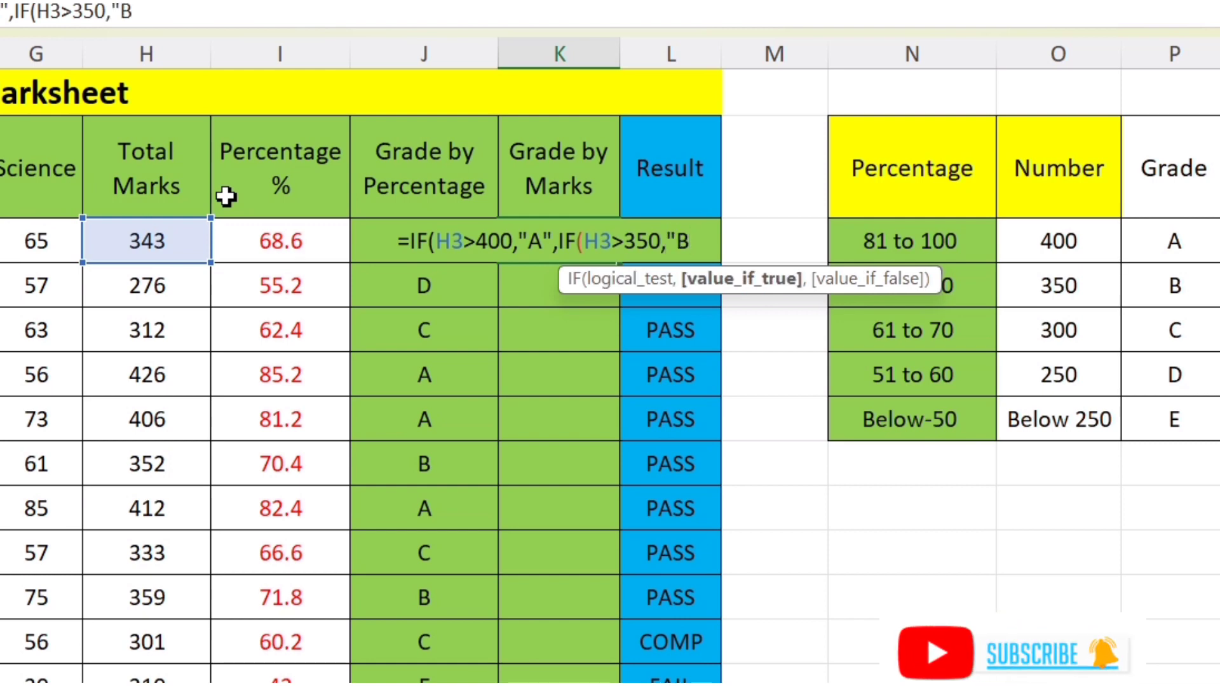
text(",)
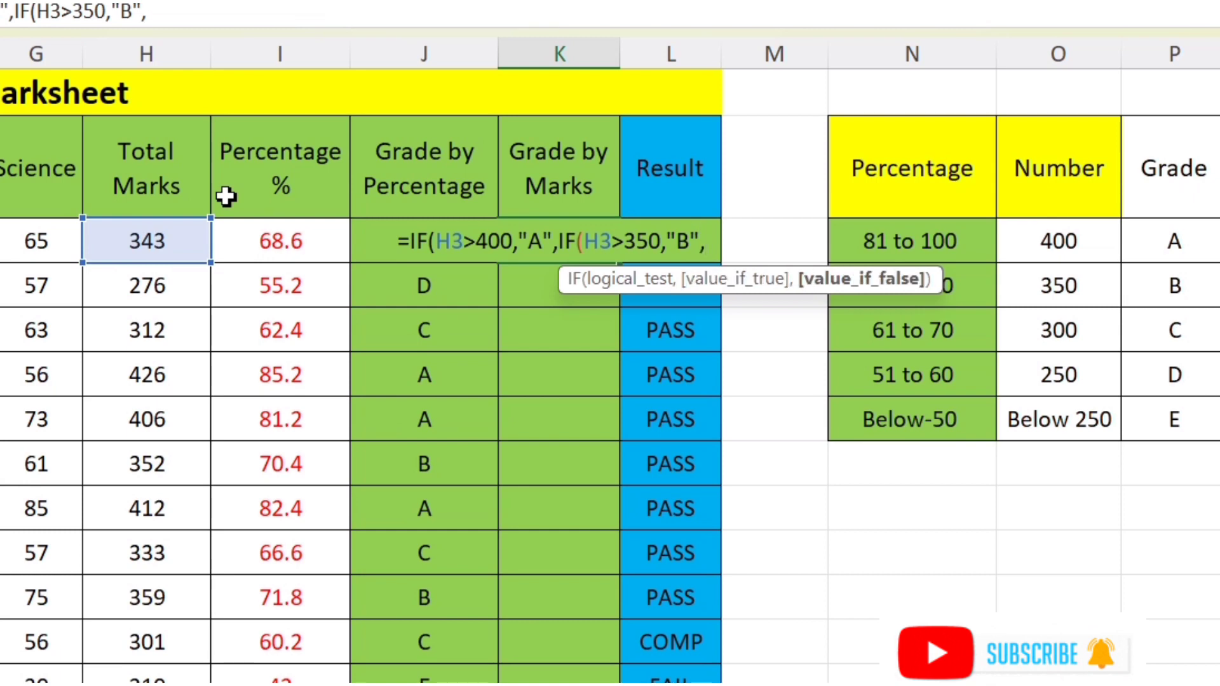
- Nest a third IF in the K3 formula that tests H3>300 and returns "C"
text(if)
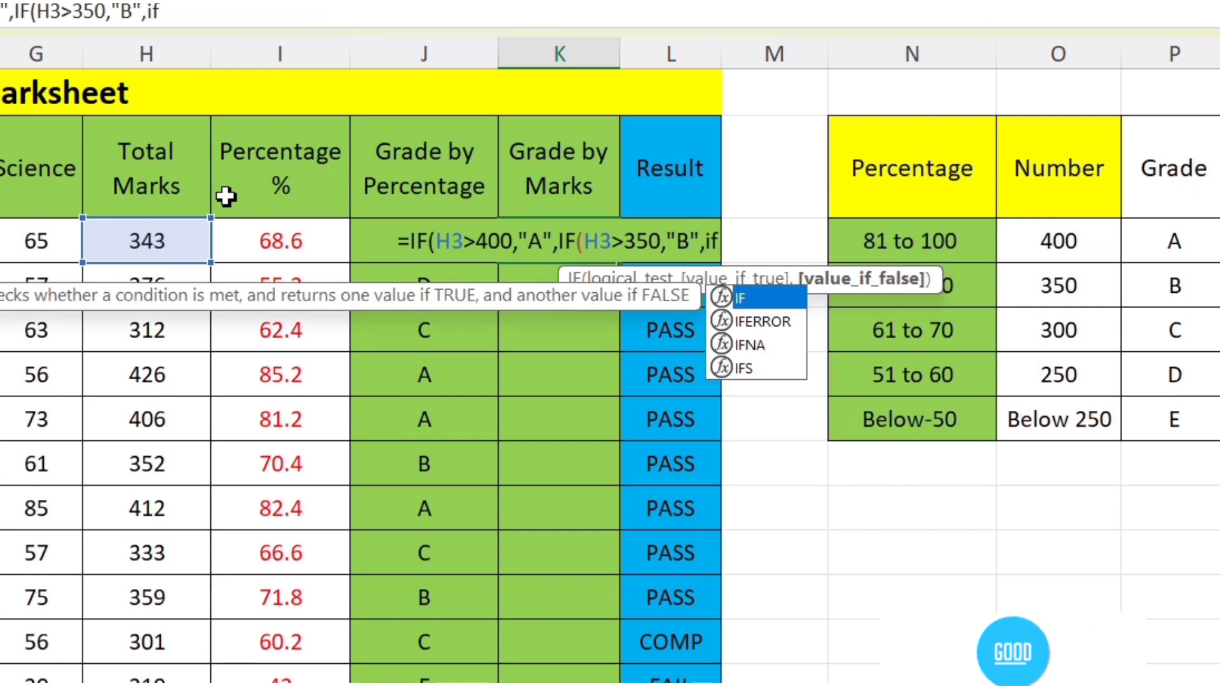
double_click(769, 296)
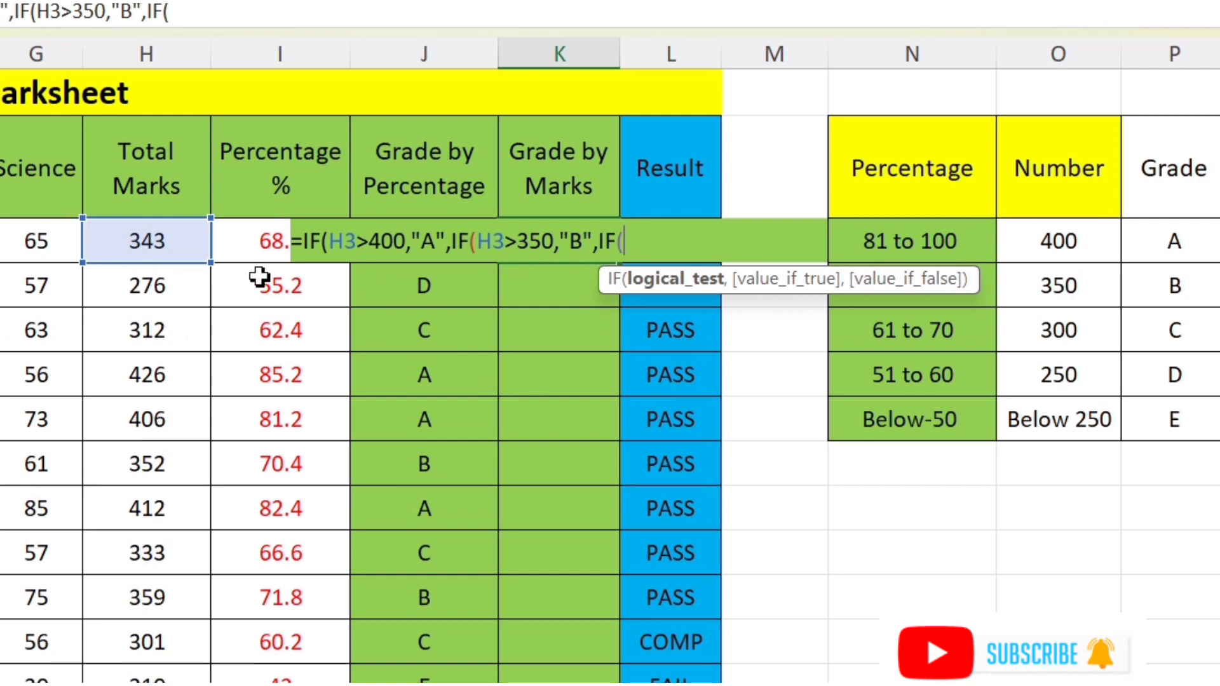
click(147, 240)
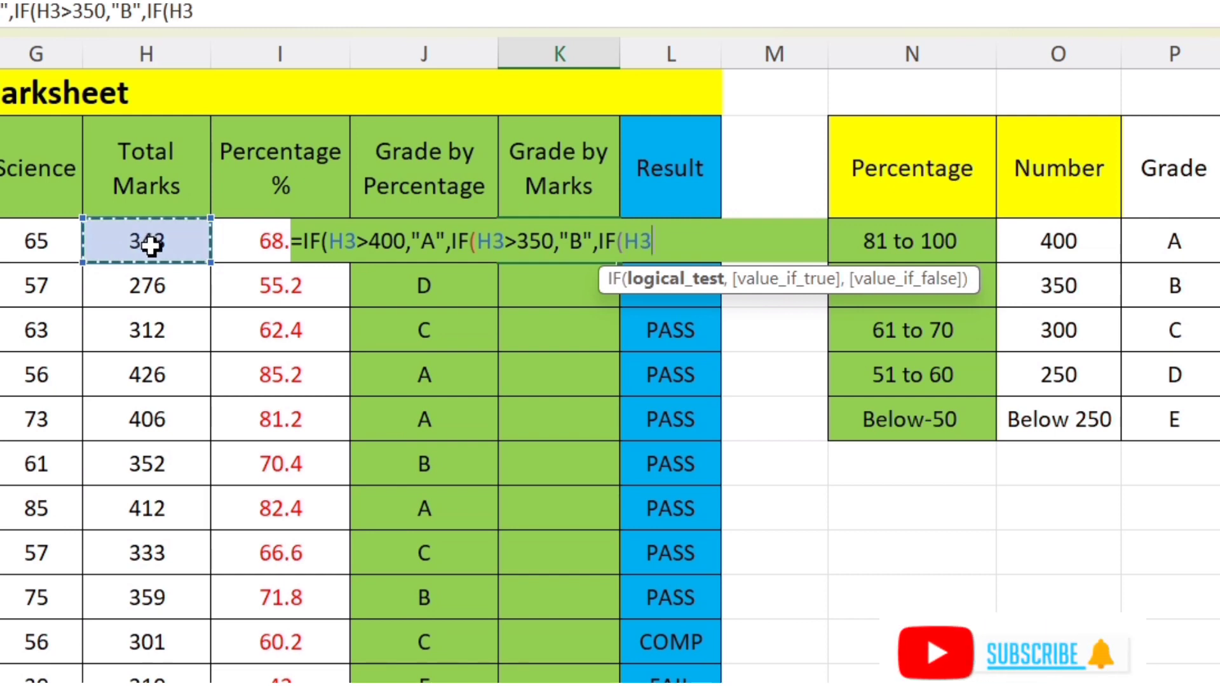
text(>)
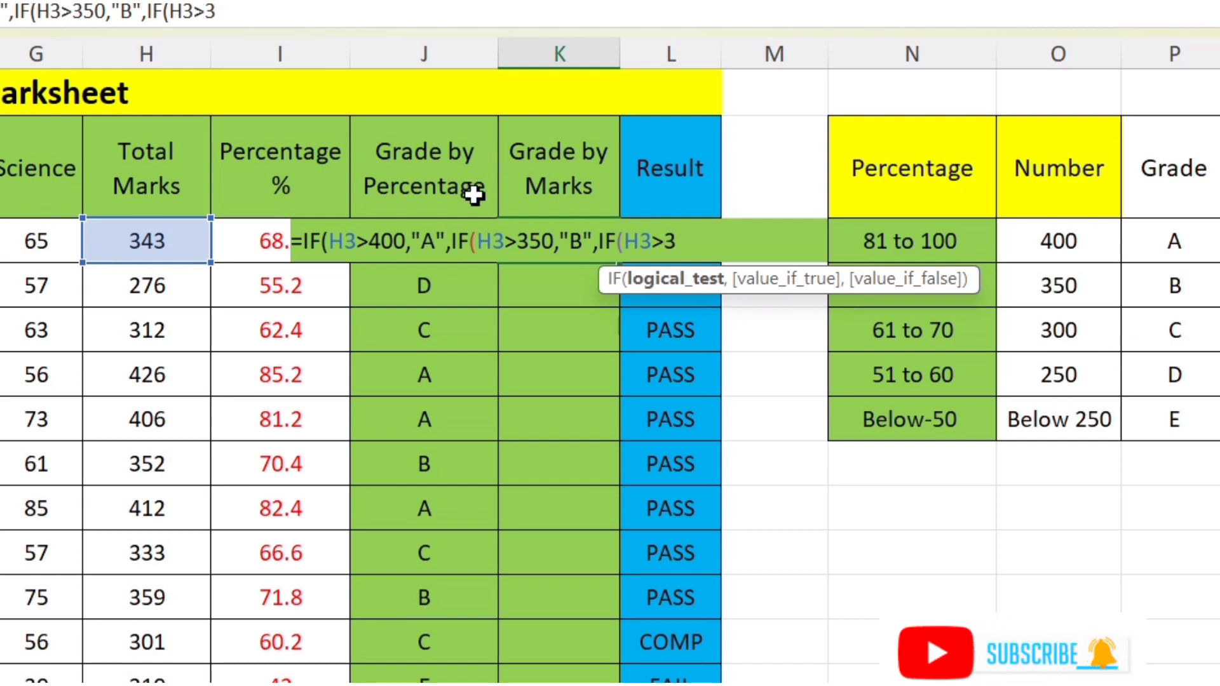
text(300)
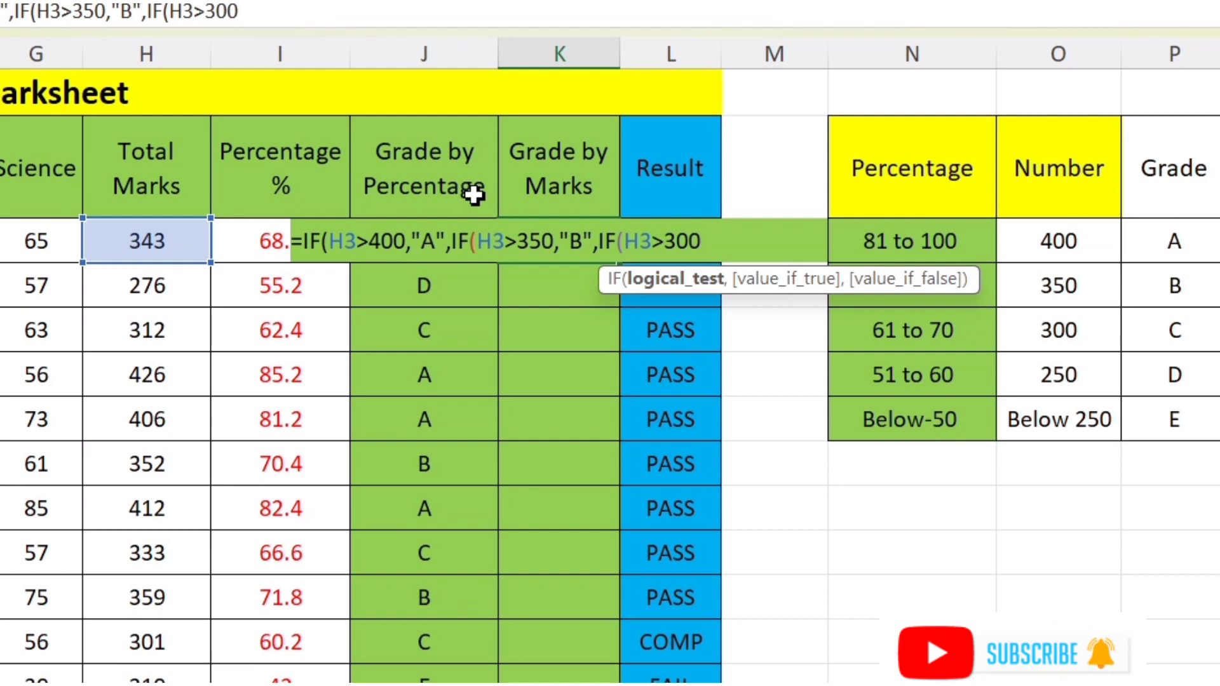
text(,)
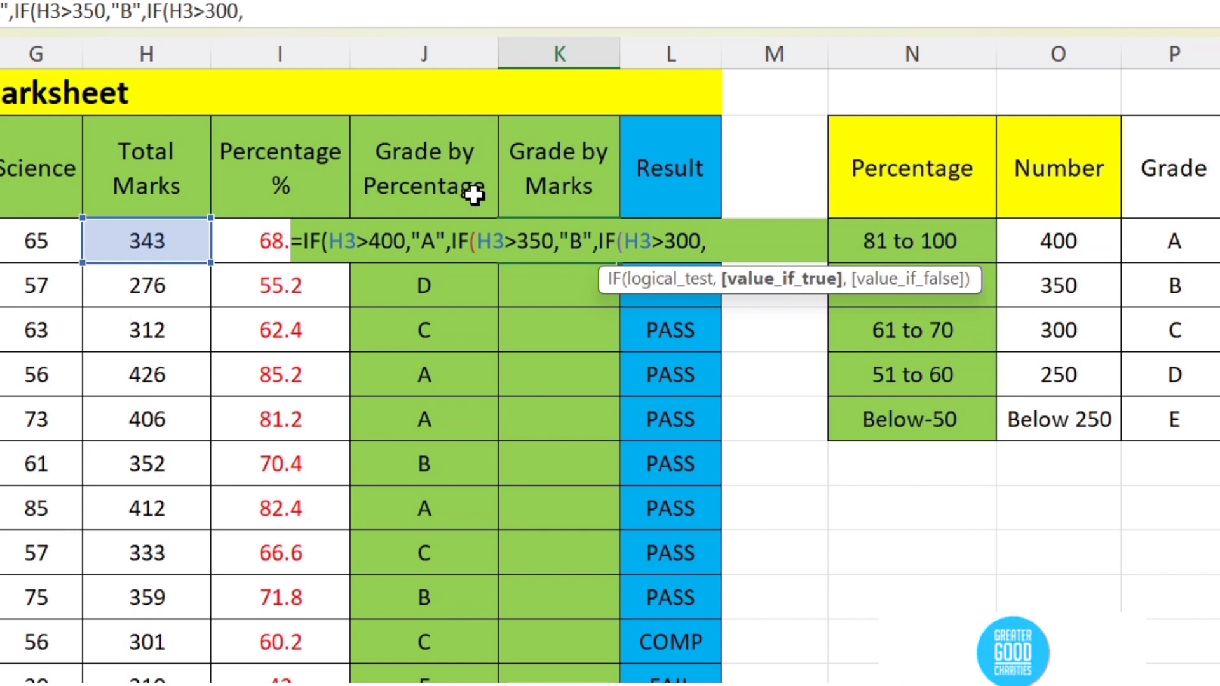
text(")
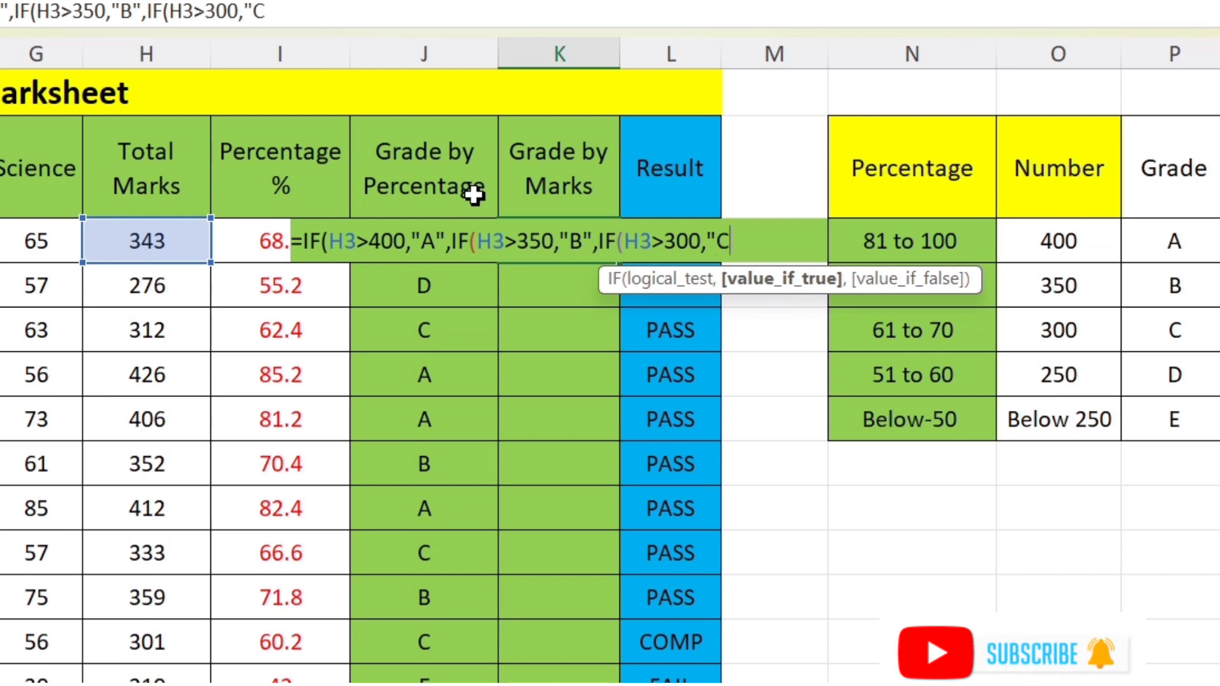
text(C")
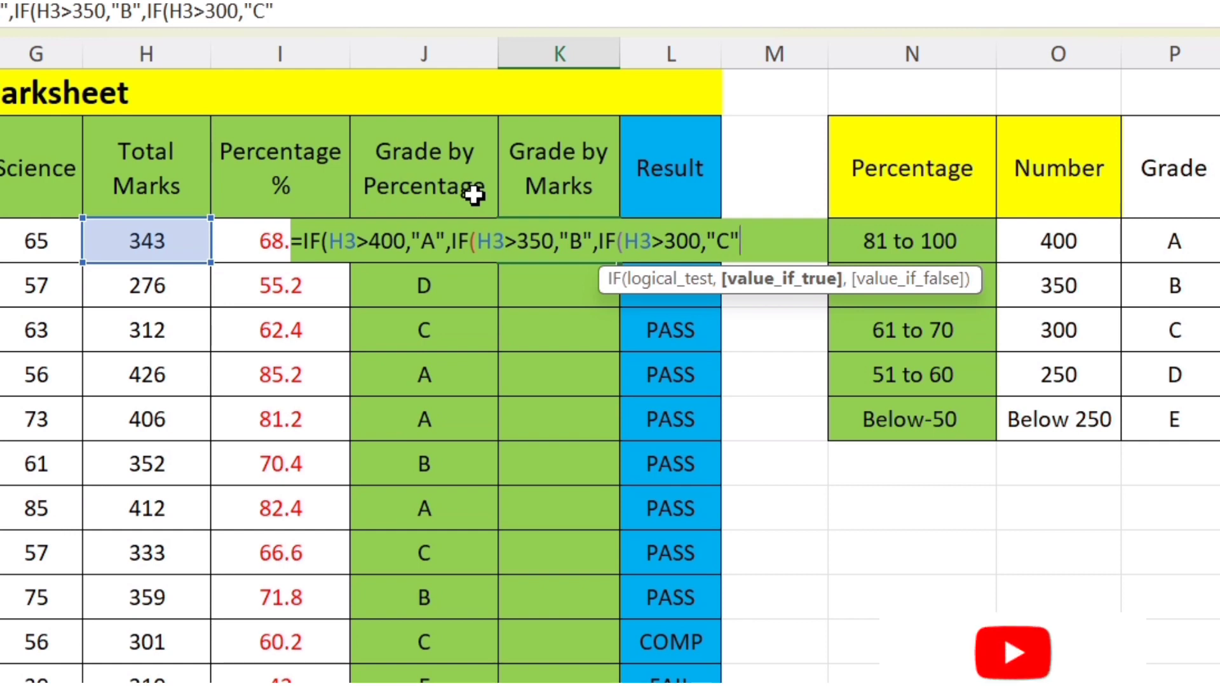
- Nest a fourth IF in the K3 formula that tests H3>250 and returns "D", continuing to its value-if-false argument
text(,if)
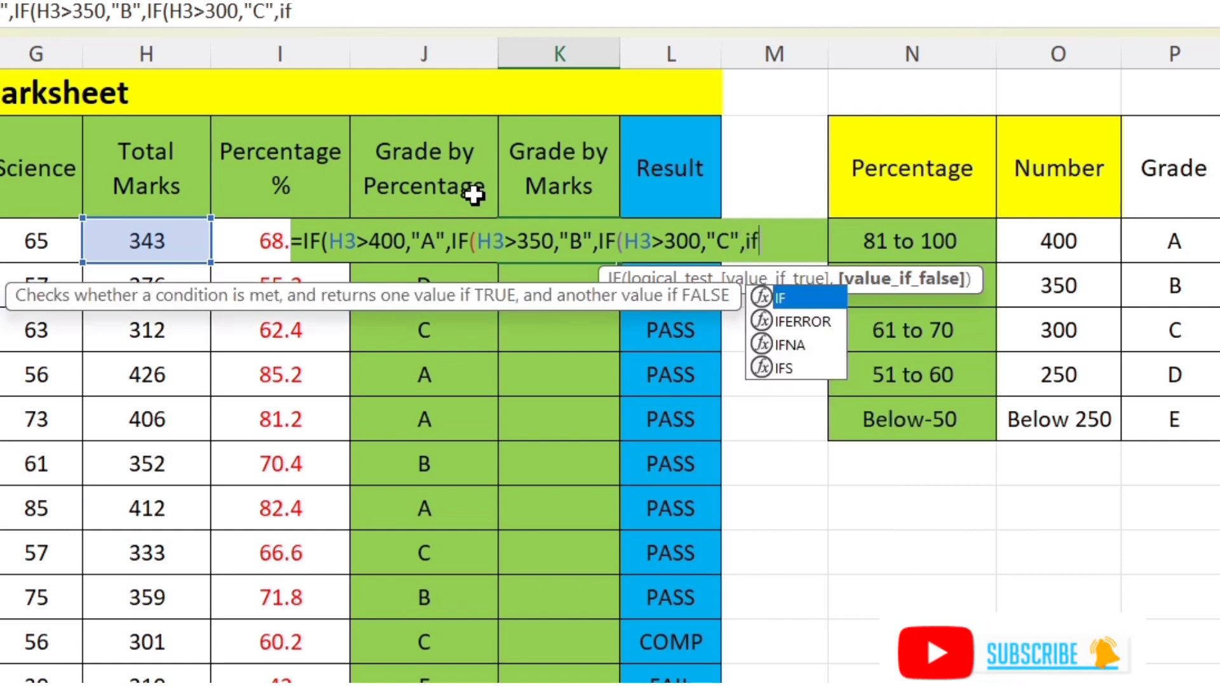
double_click(820, 299)
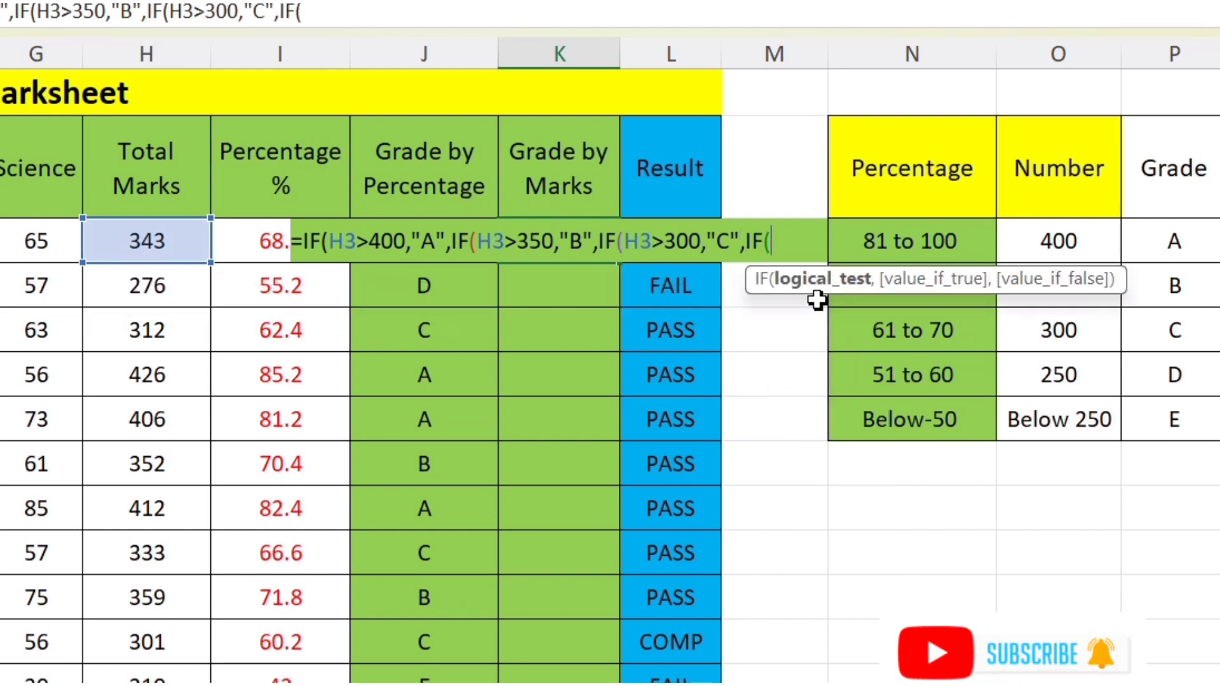
click(167, 246)
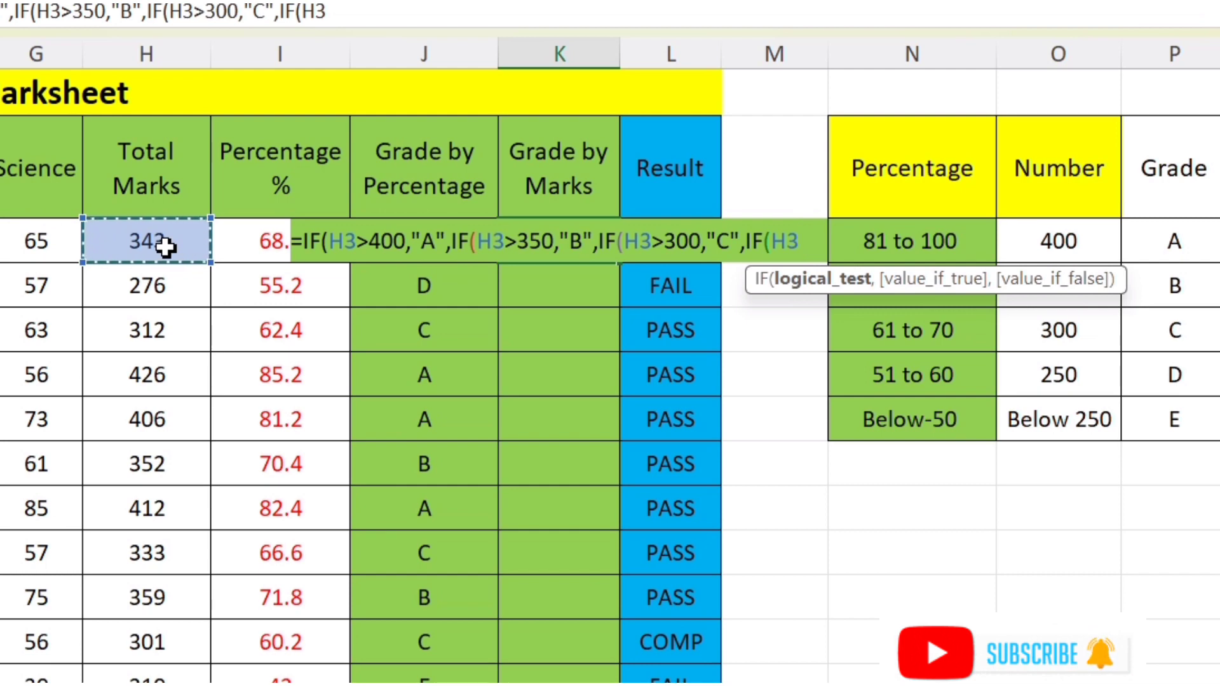
text(>)
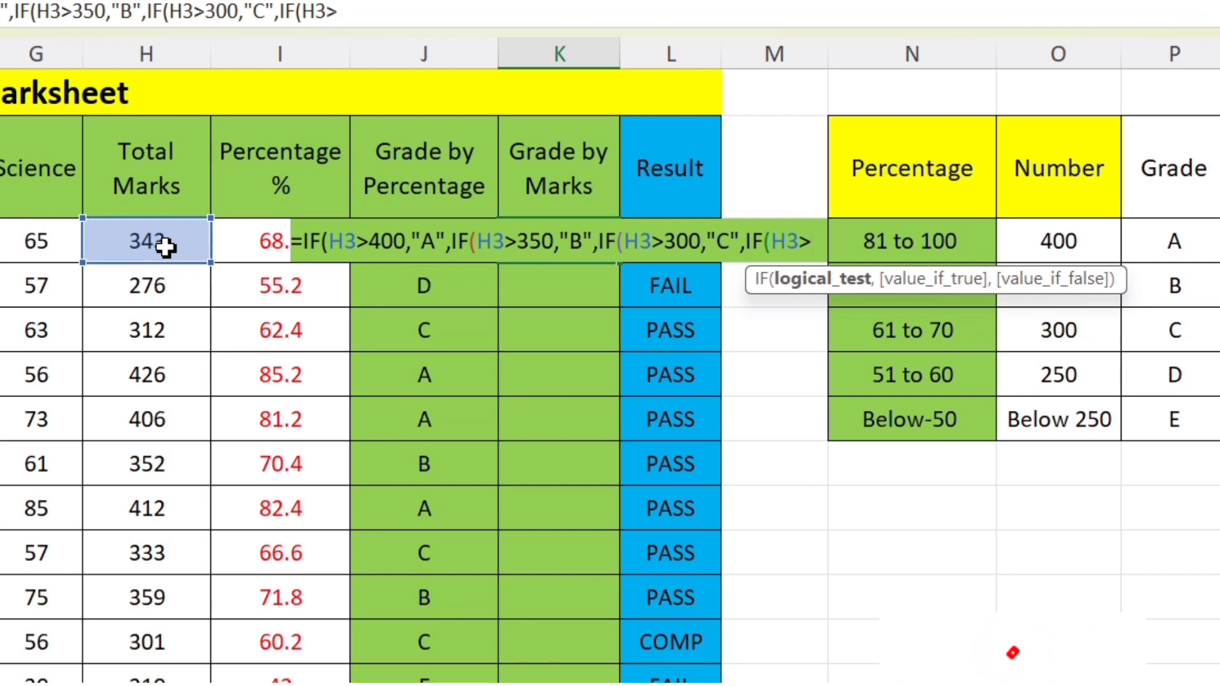
text(250,)
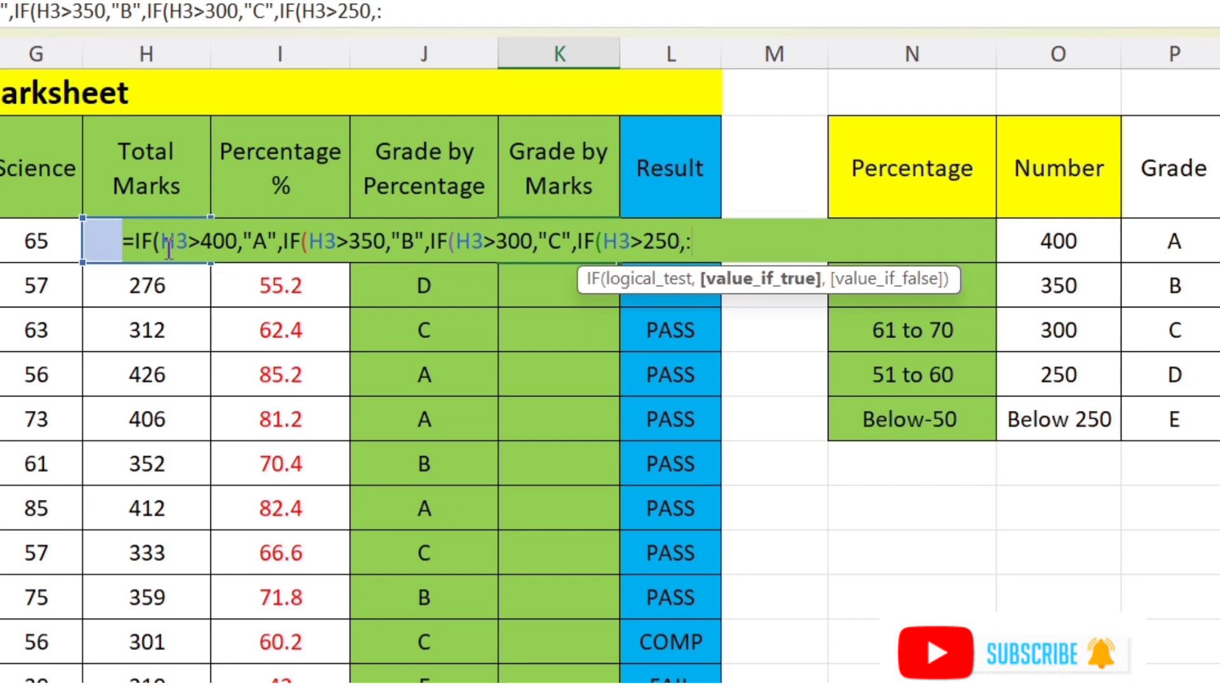
text(")
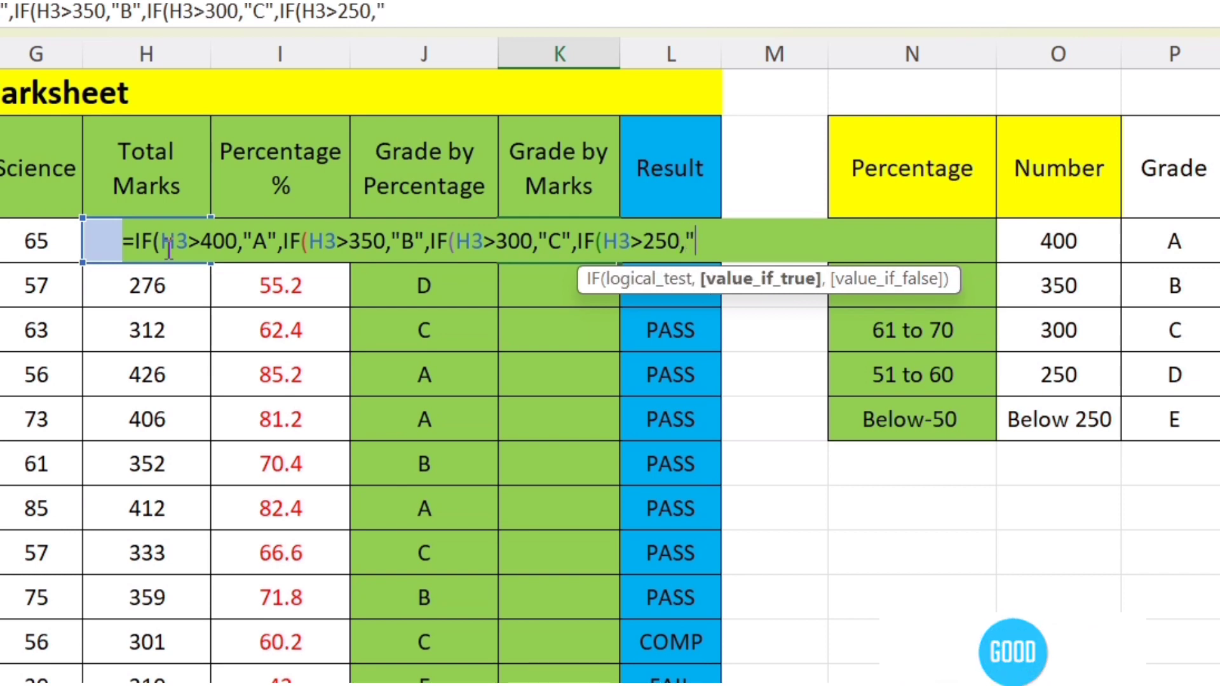
text(D)
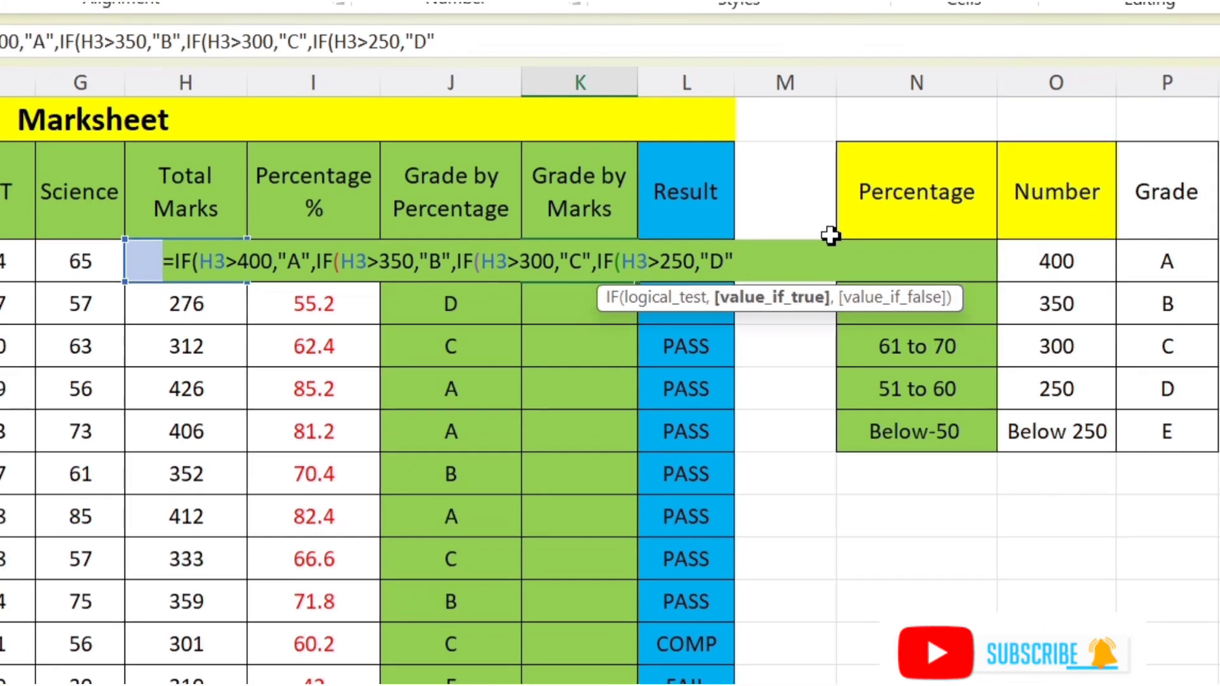
text(",)
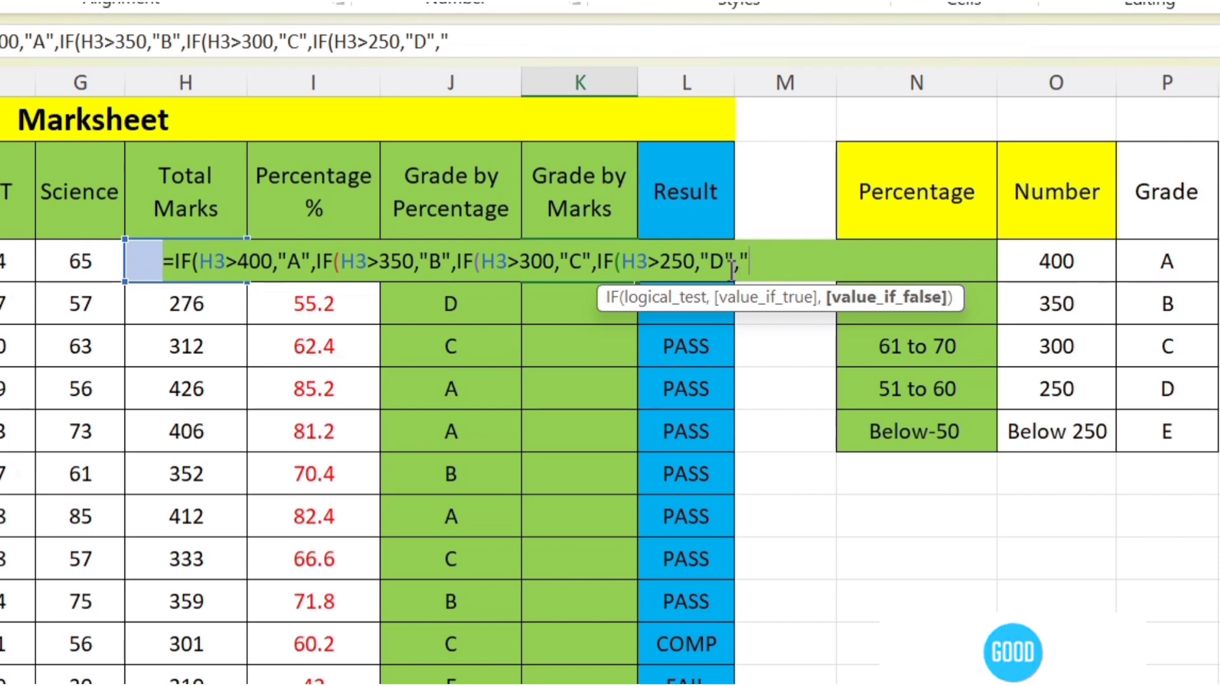
- Give the K3 formula's innermost IF the value-if-false "E", close all four IFs and enter the formula
text(E)
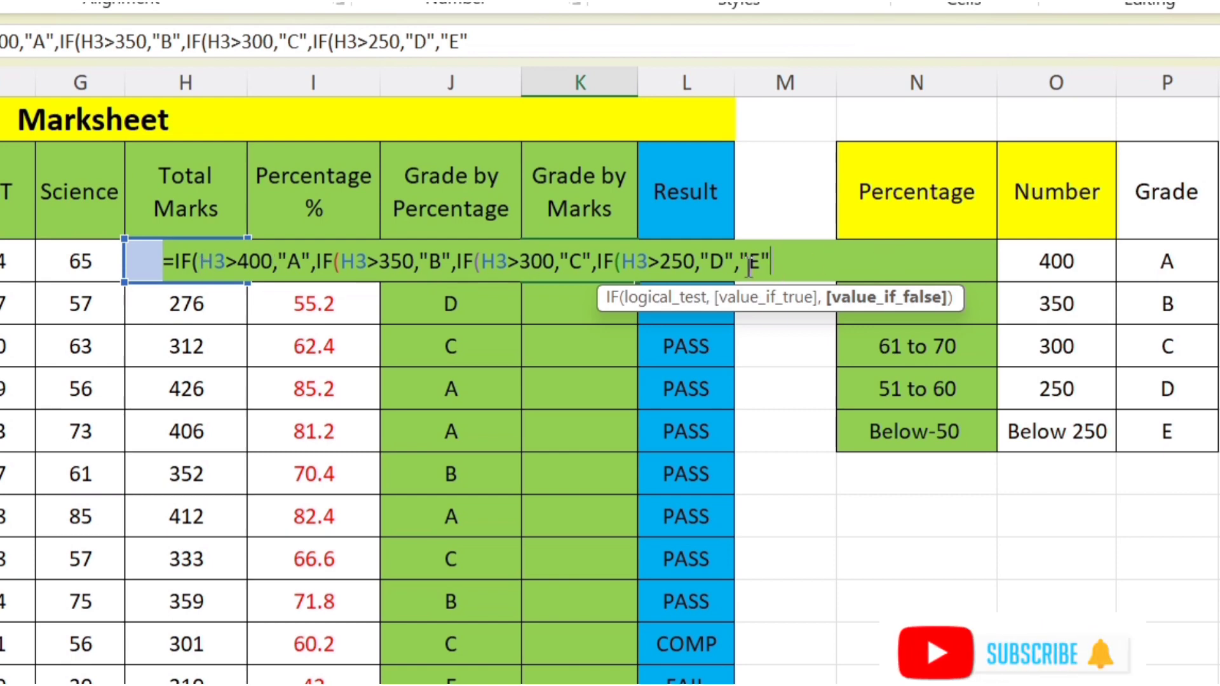
text()))))
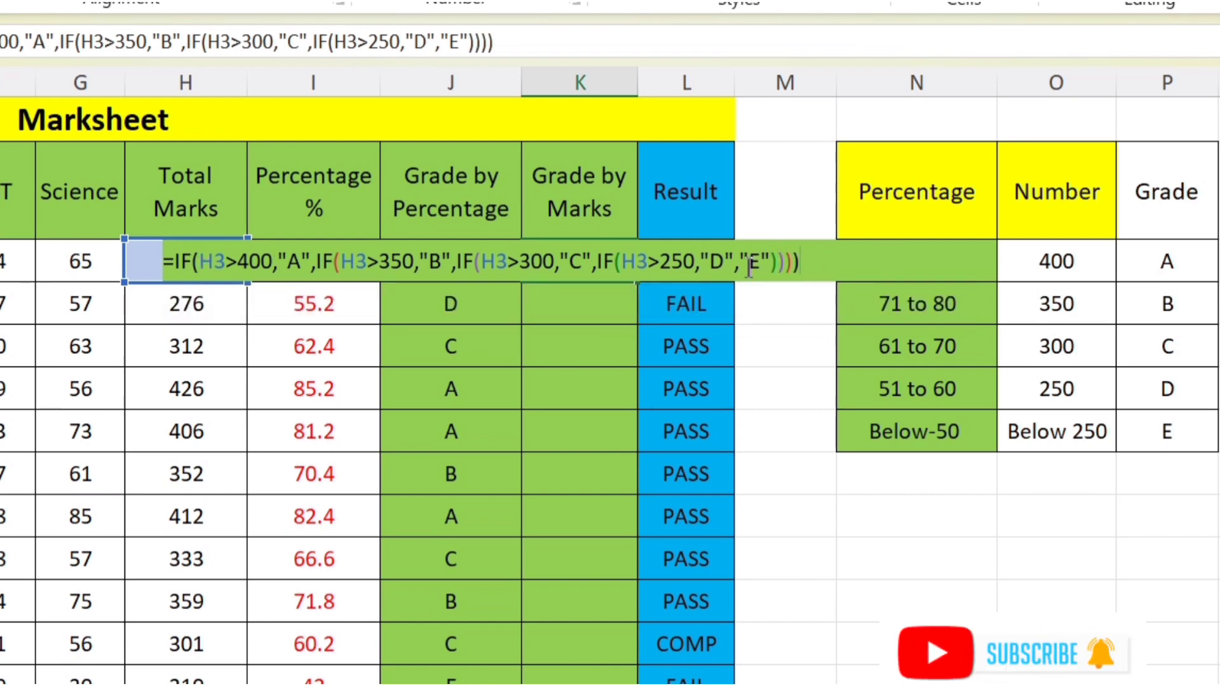
key(Return)
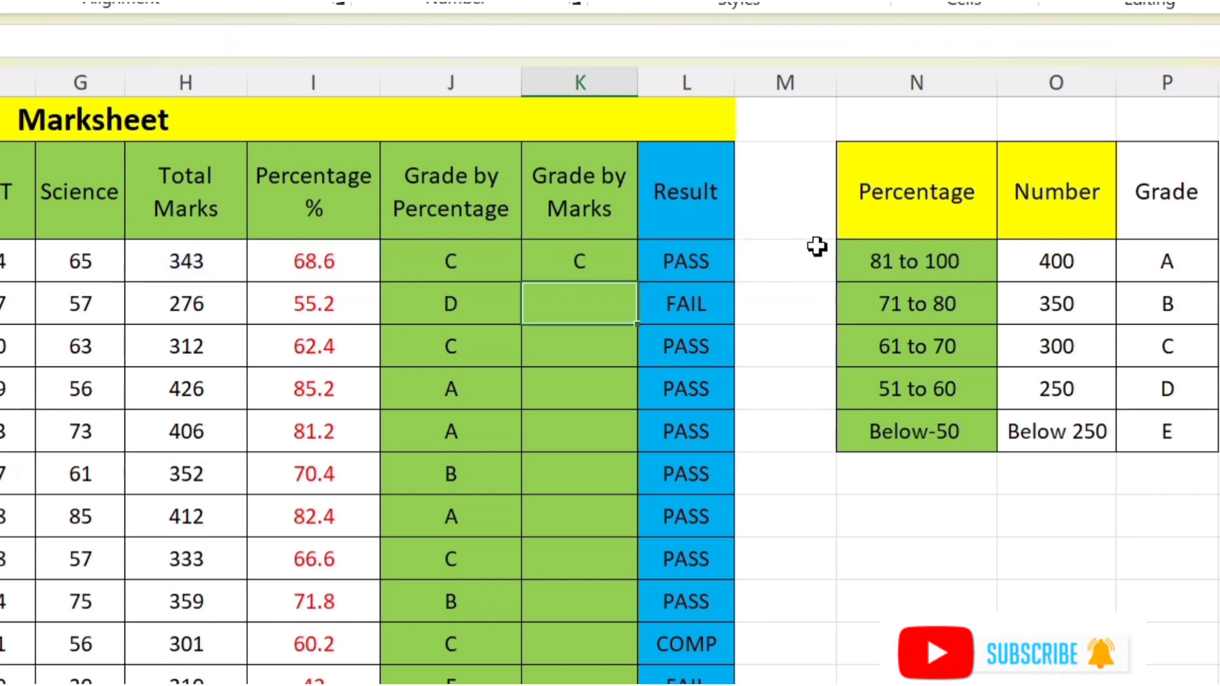
- Fill the K3 grade formula down the Grade by Marks column through K13
click(582, 268)
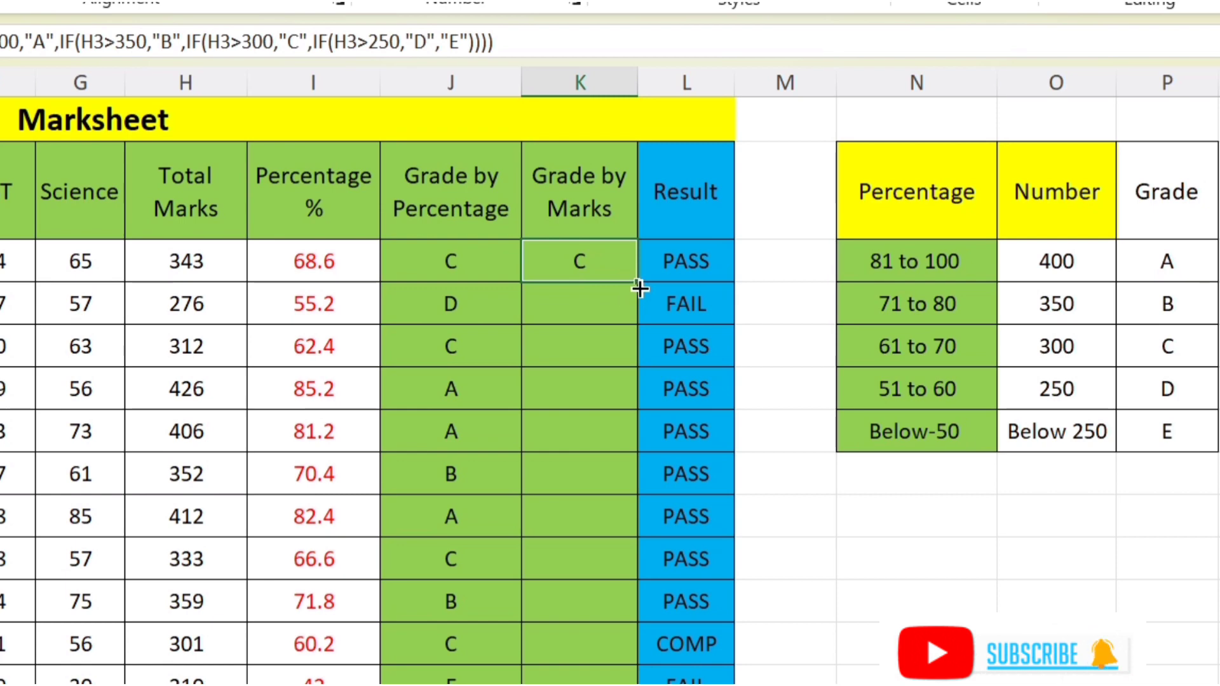
drag(639, 290, 654, 659)
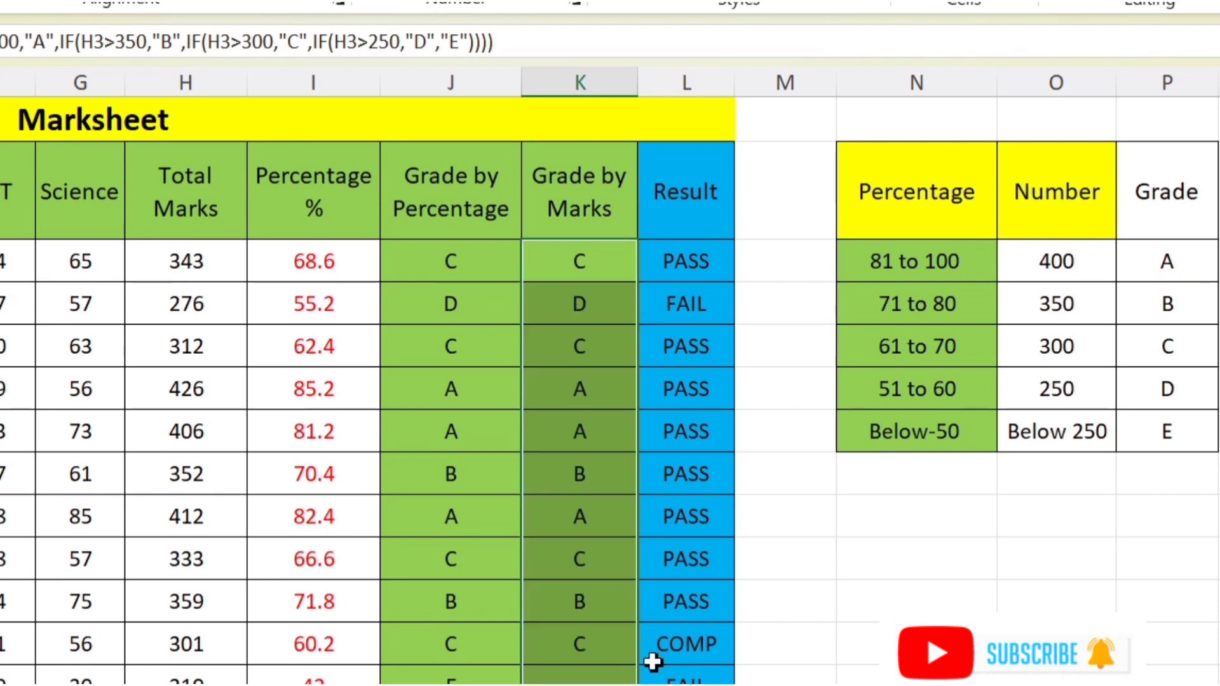
click(810, 594)
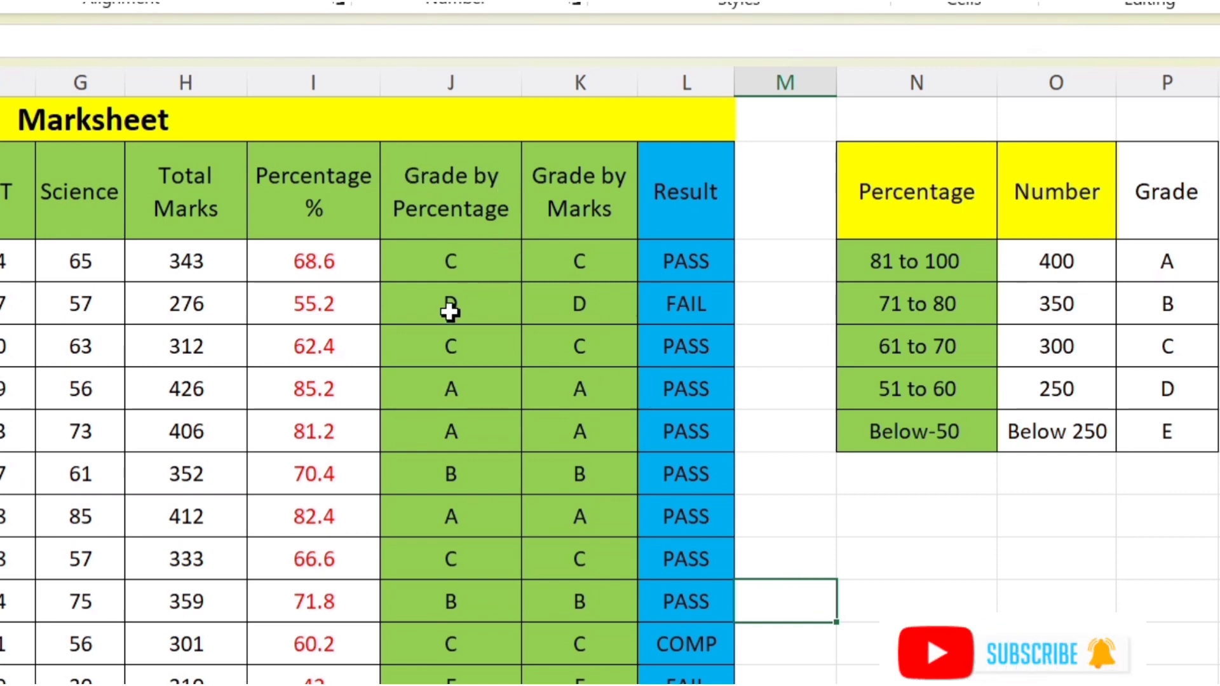
- Compare the grade formulas in J3 and K3 under Grade by Percentage and Grade by Marks
click(475, 260)
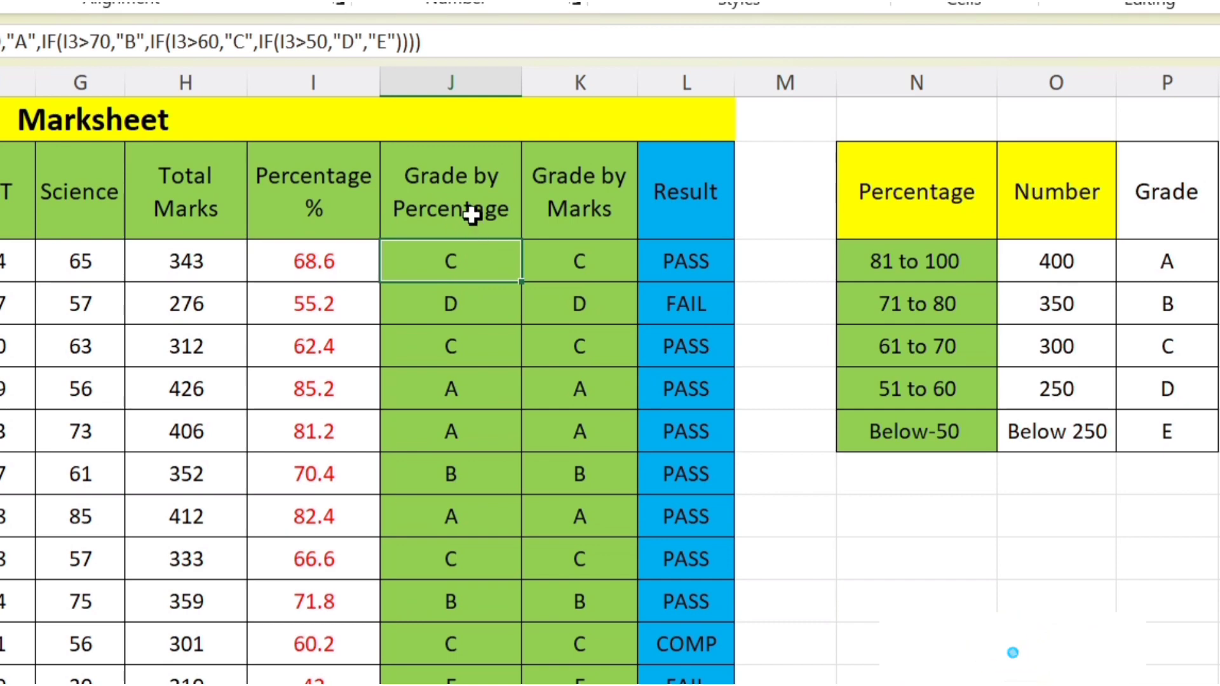
click(594, 261)
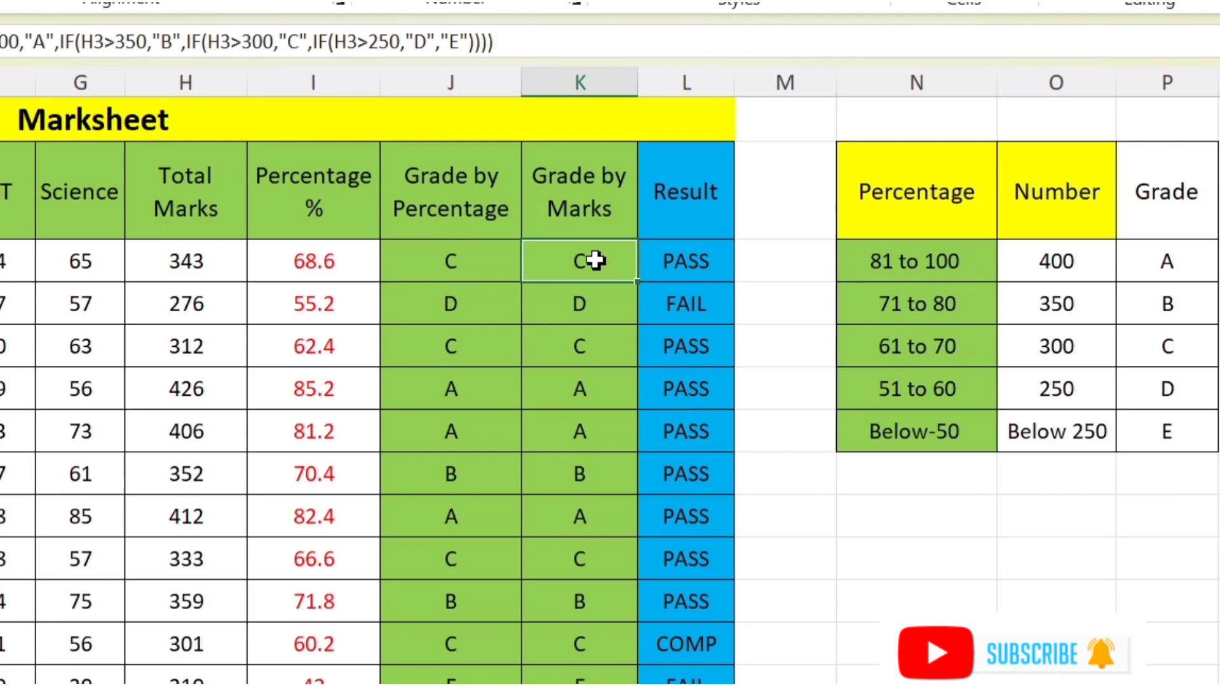
click(498, 266)
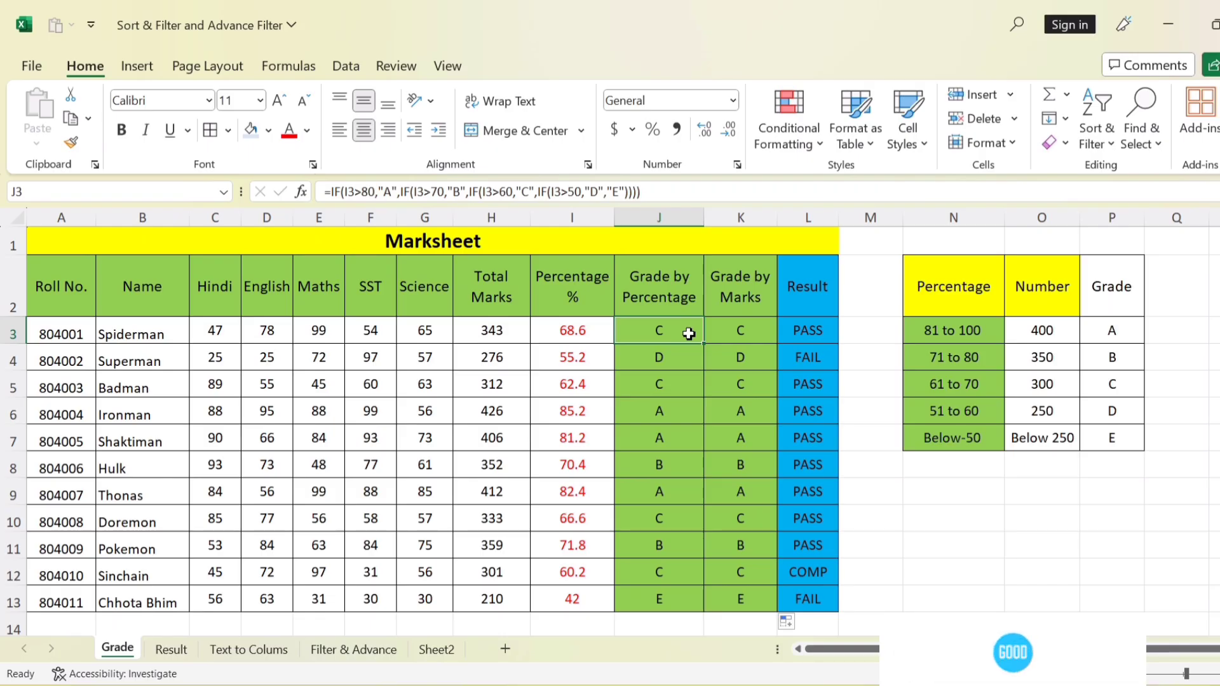